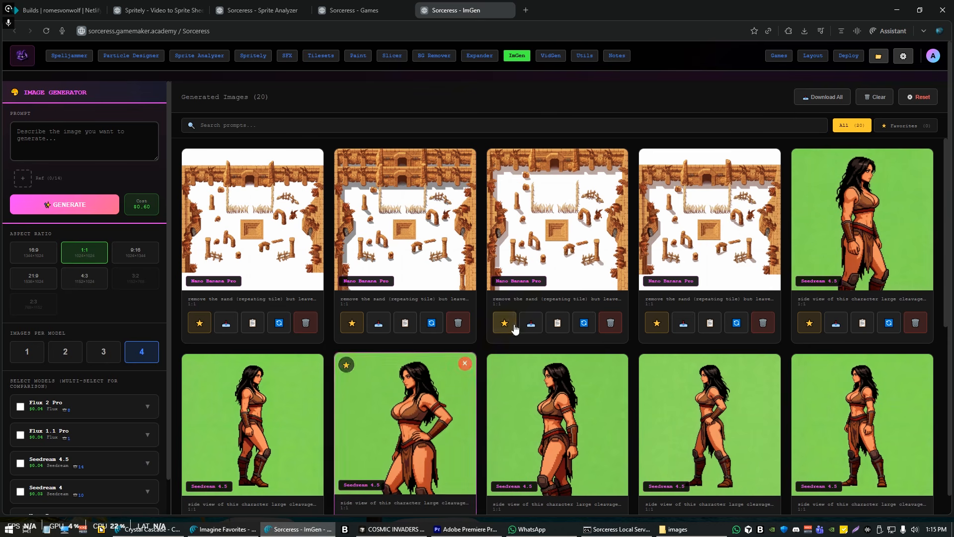
Look over the generated character and arena images, and go to the Sorceress home page
scroll(794, 314, down, 3)
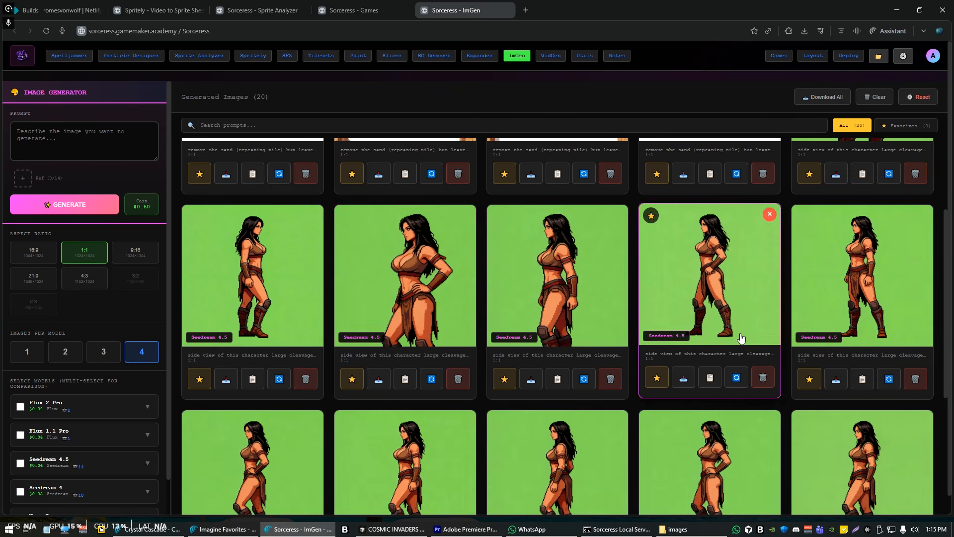
scroll(448, 343, up, 3)
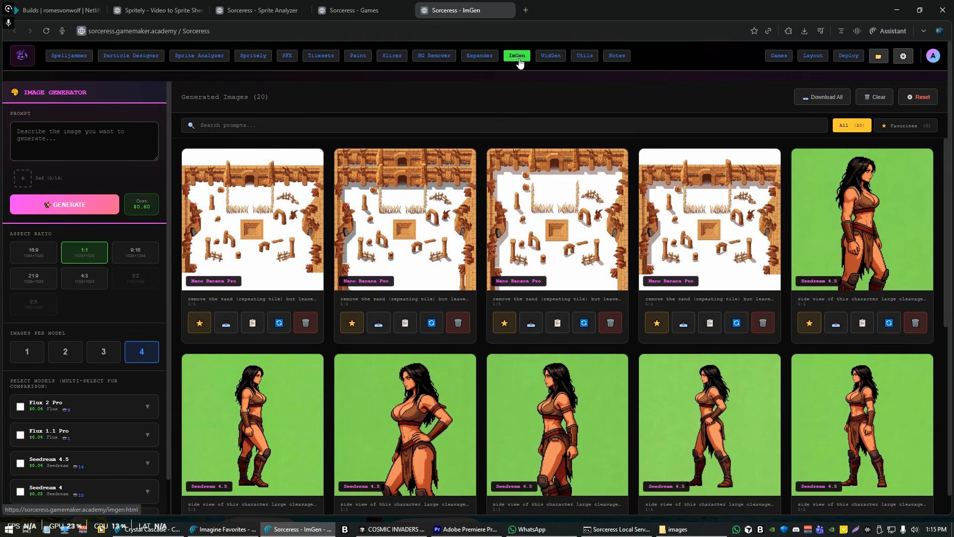
click(22, 55)
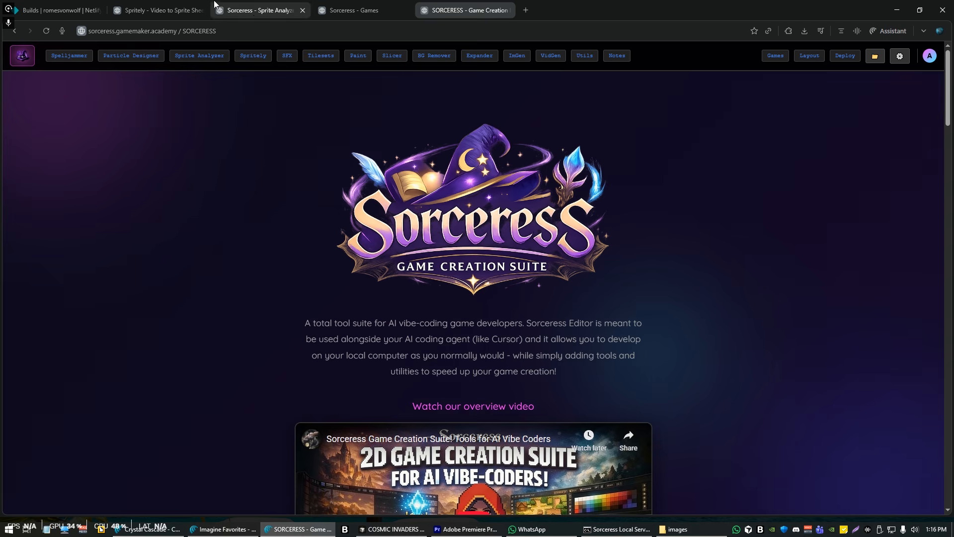
Switch to File Explorer and play the idle_front video from the vids folder, closing the player when done
key(alt+Tab)
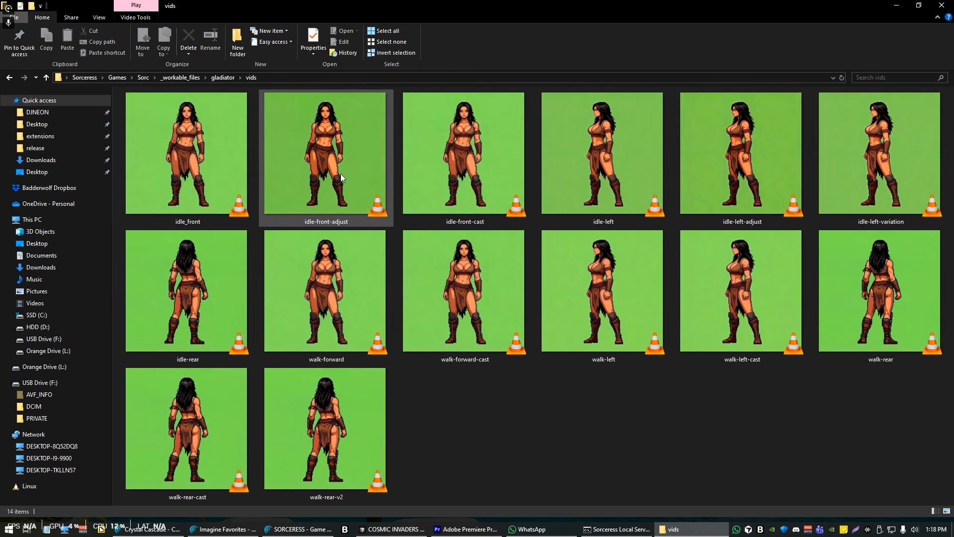
double_click(185, 162)
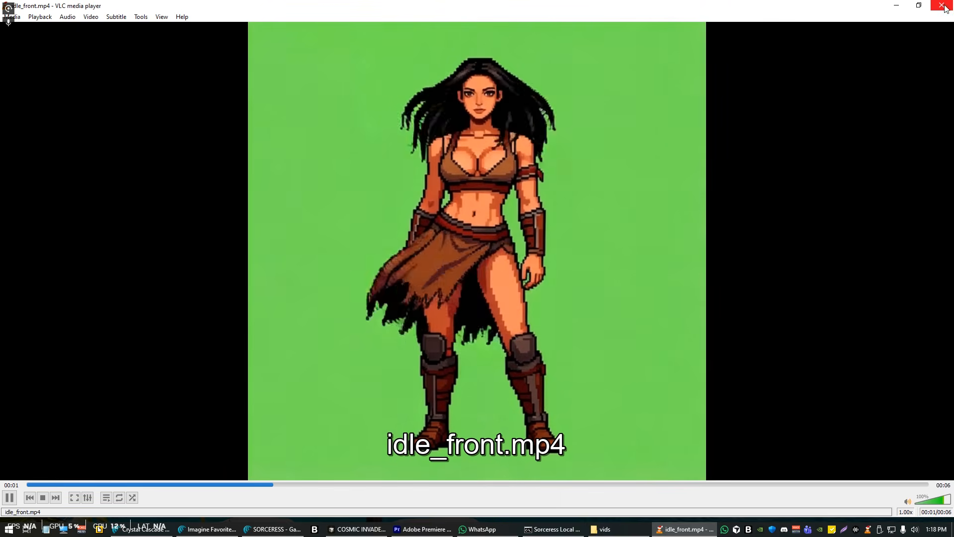
click(944, 5)
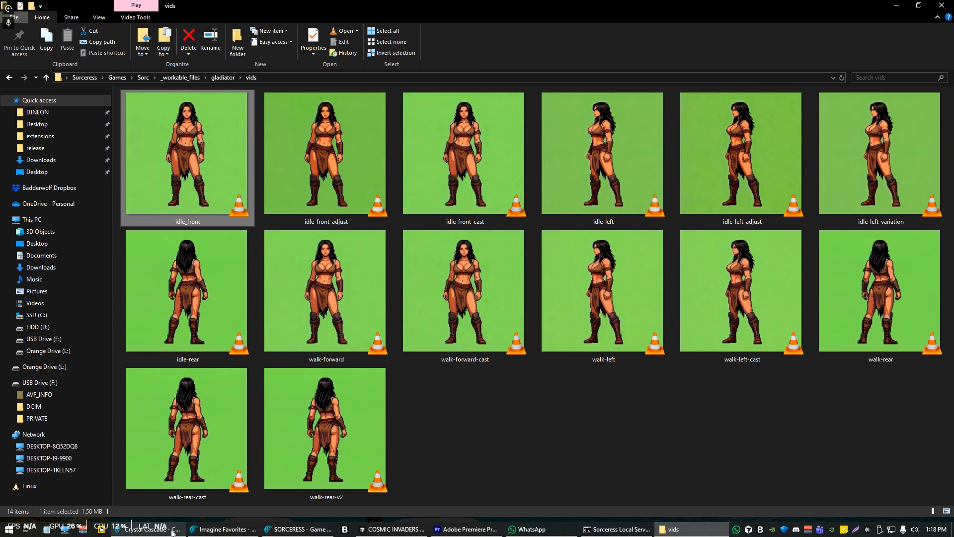
Switch back to the browser's Spritely page and upload idle_front.mp4
click(278, 531)
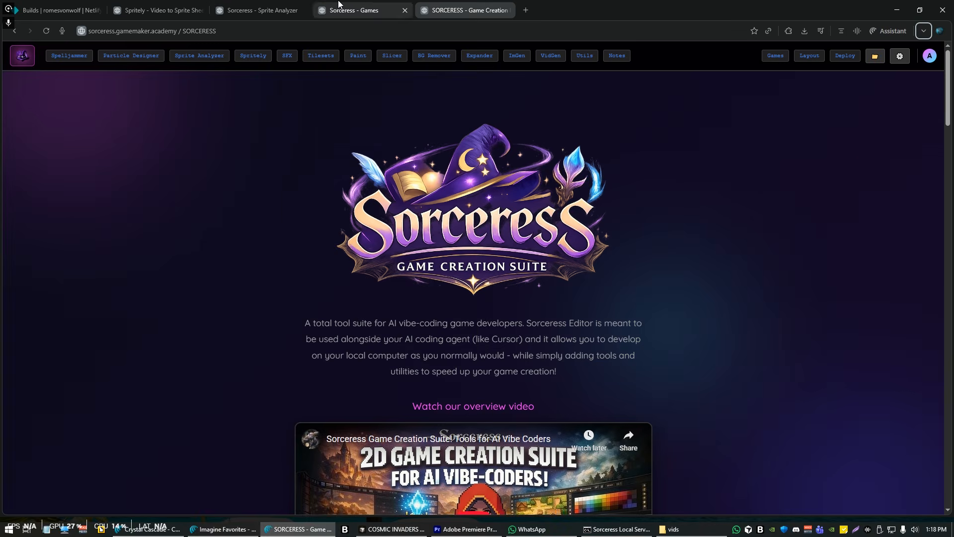
click(261, 10)
click(162, 9)
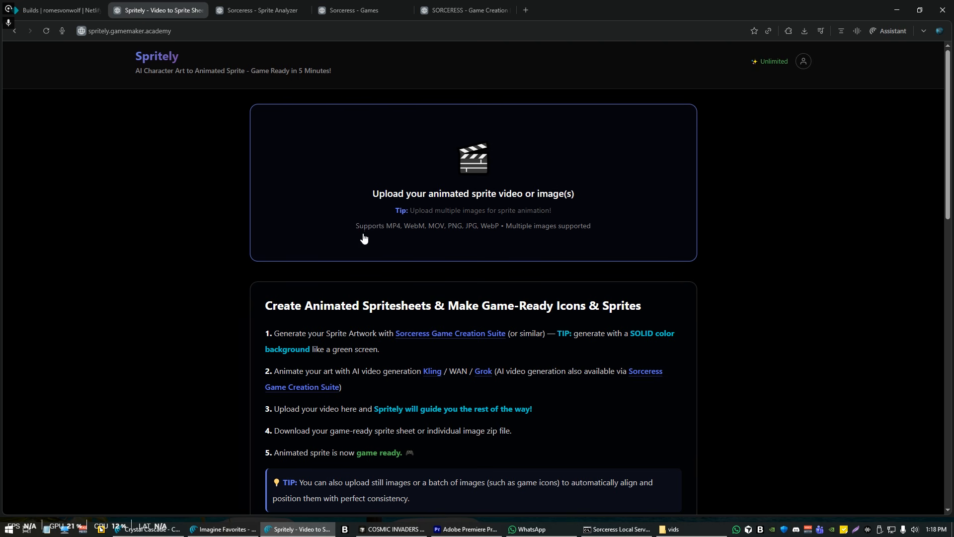
click(460, 195)
double_click(483, 407)
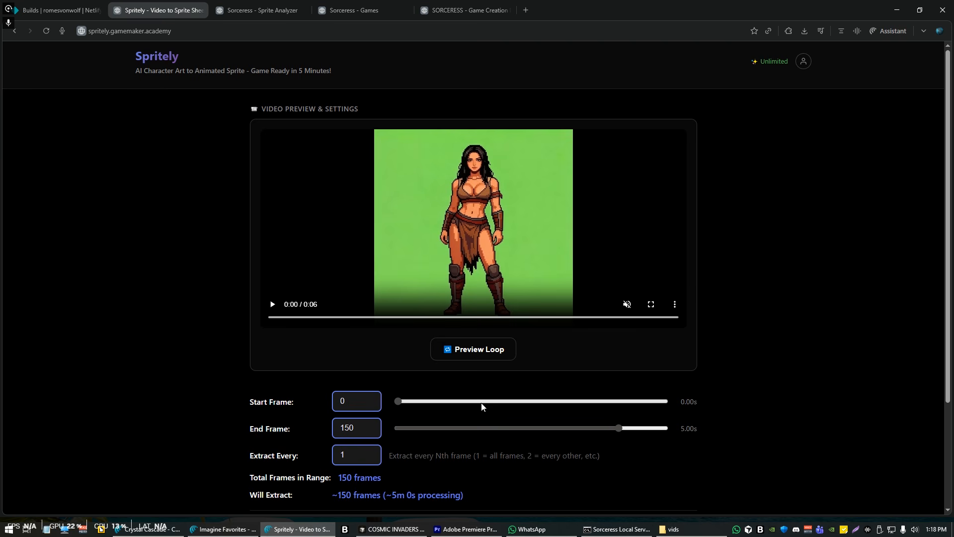
Set the extraction range to start at frame 17 and end at the video's last frame
drag(398, 400, 423, 401)
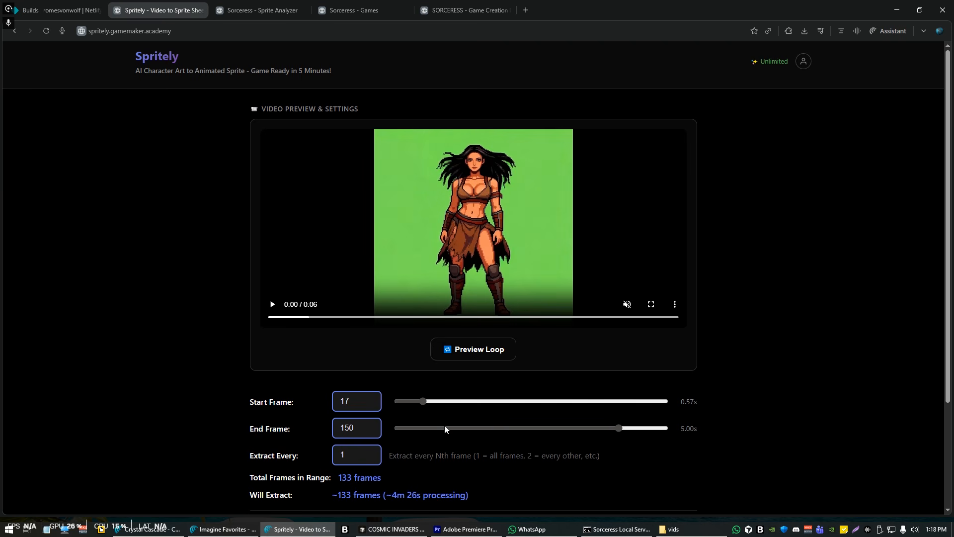
drag(618, 428, 666, 428)
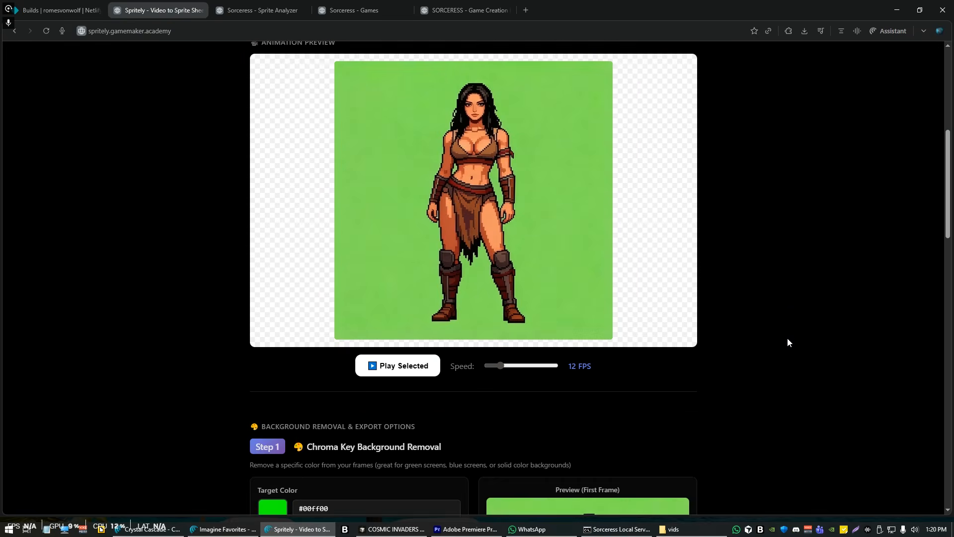
Key out the green background by sampling #81dd57 from the first-frame preview as the chroma key target color
scroll(787, 342, down, 4)
click(404, 344)
click(513, 347)
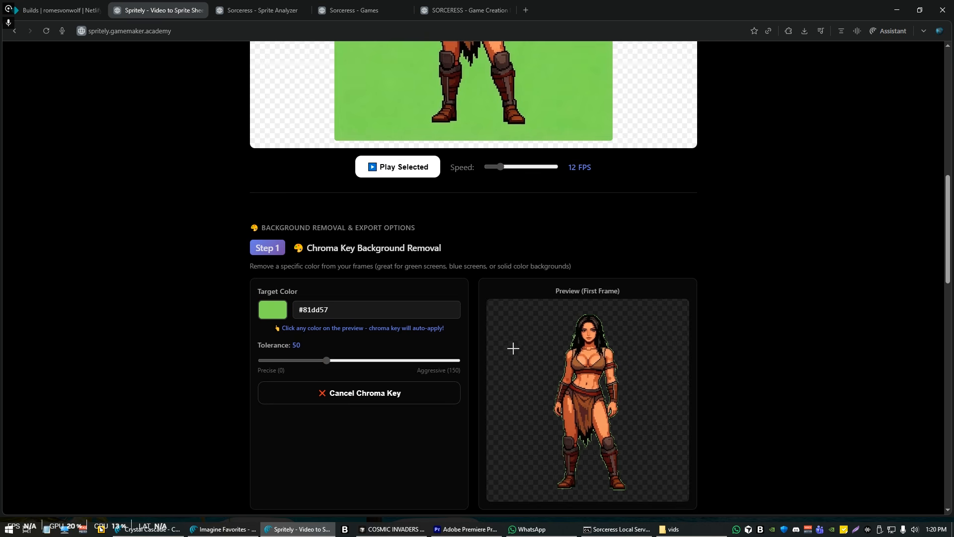
Set the sprite canvas size to 256 in Auto-Crop & Sizing to start the animation preview
scroll(743, 405, down, 3)
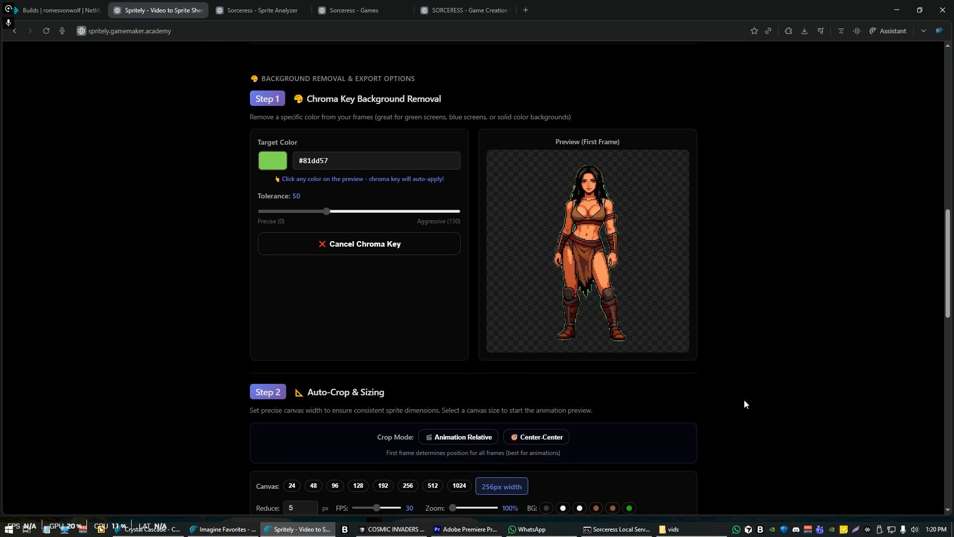
scroll(744, 399, down, 5)
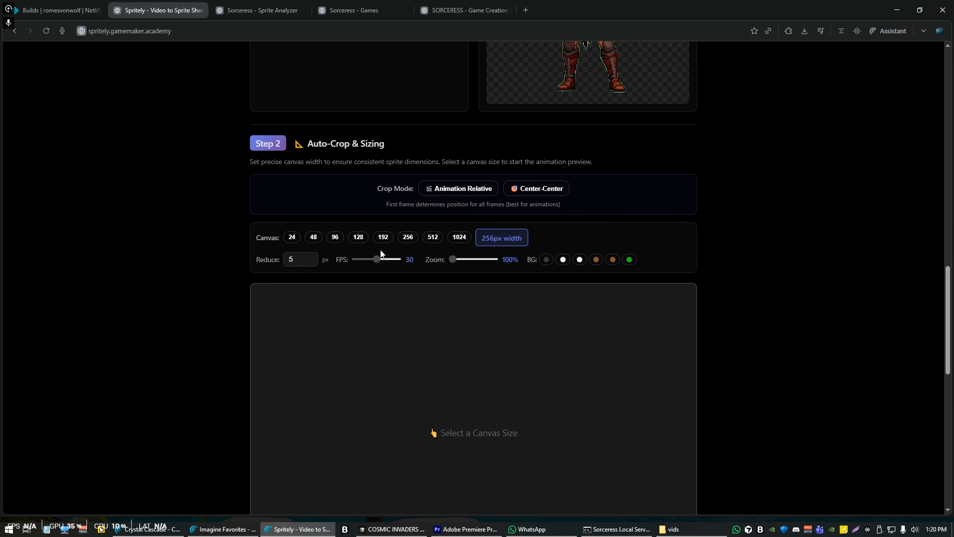
click(407, 237)
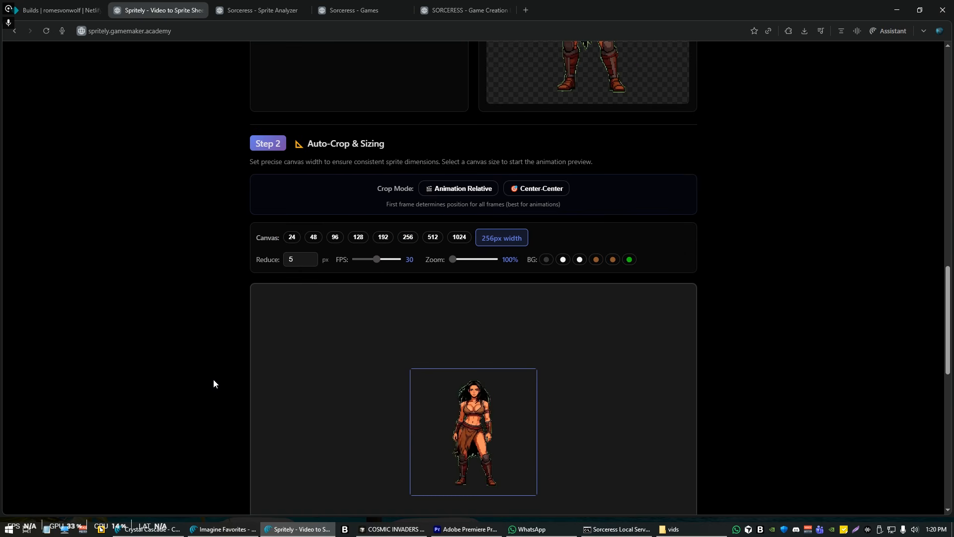
Apply the Halo Remover at 2px and raise its expansion amount to 3px
scroll(211, 382, down, 2)
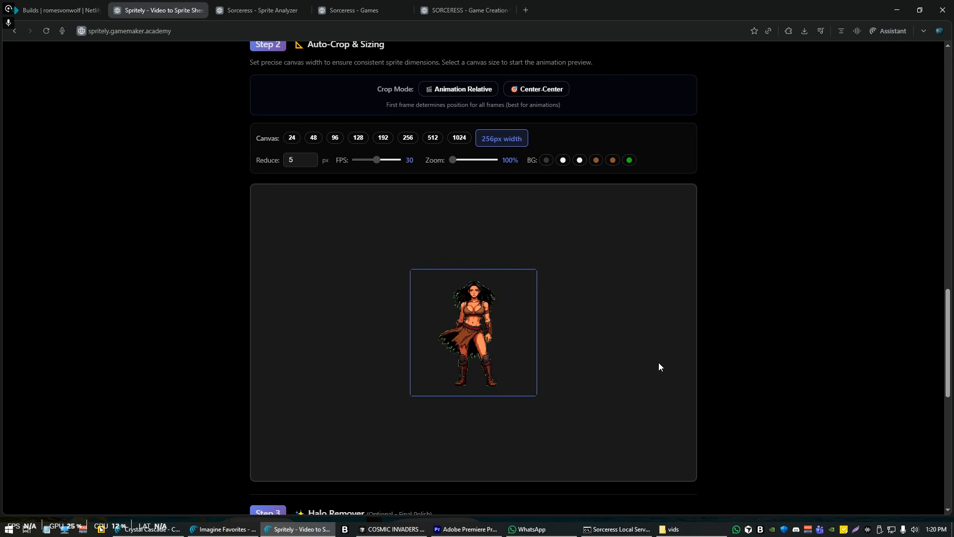
scroll(643, 383, down, 5)
scroll(255, 399, down, 2)
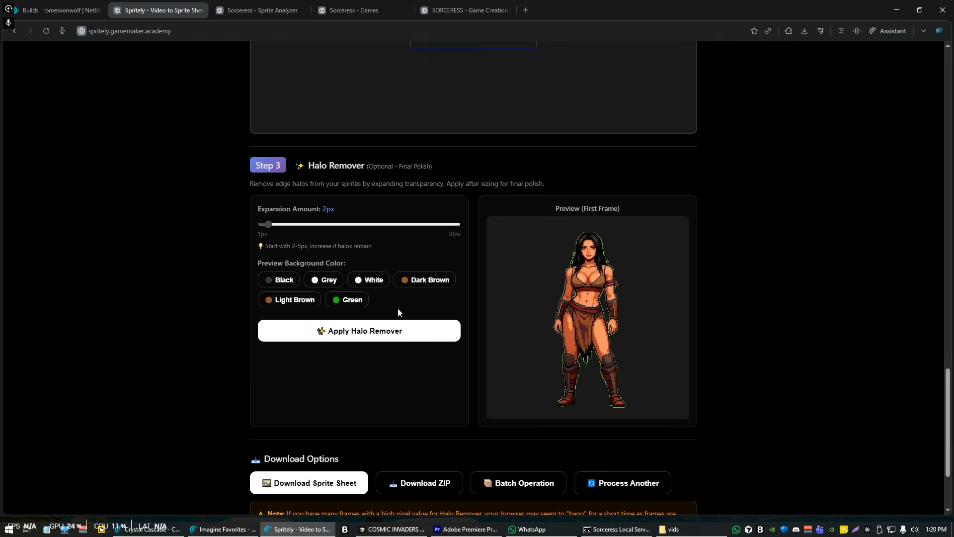
click(360, 337)
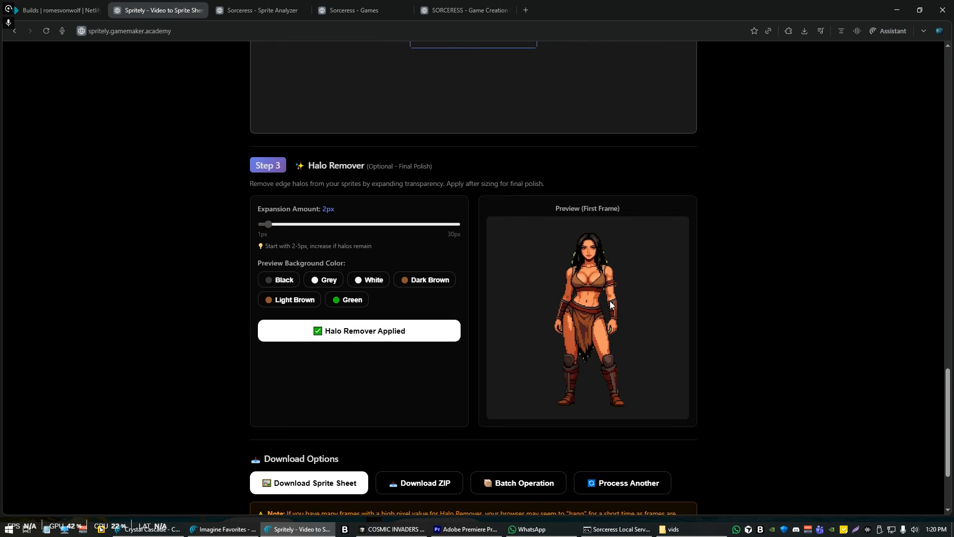
drag(270, 225, 273, 226)
Raise the chroma key tolerance to about 77 to remove more of the green fringe
scroll(576, 350, up, 15)
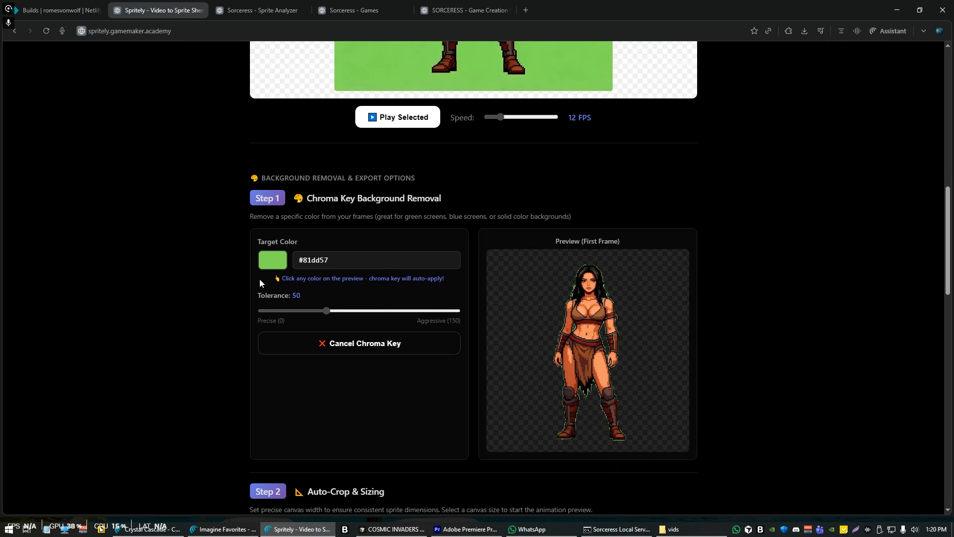
key(ctrl+a)
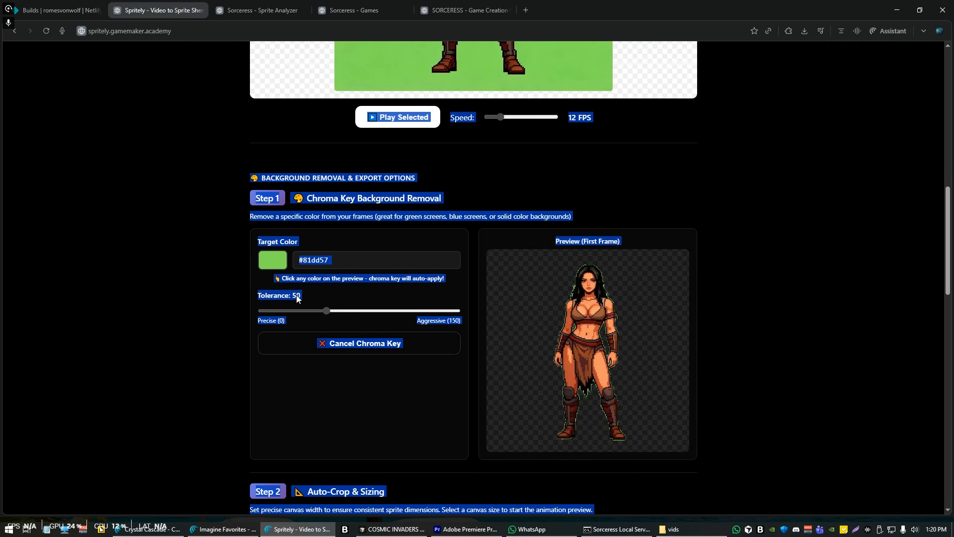
drag(351, 312, 382, 314)
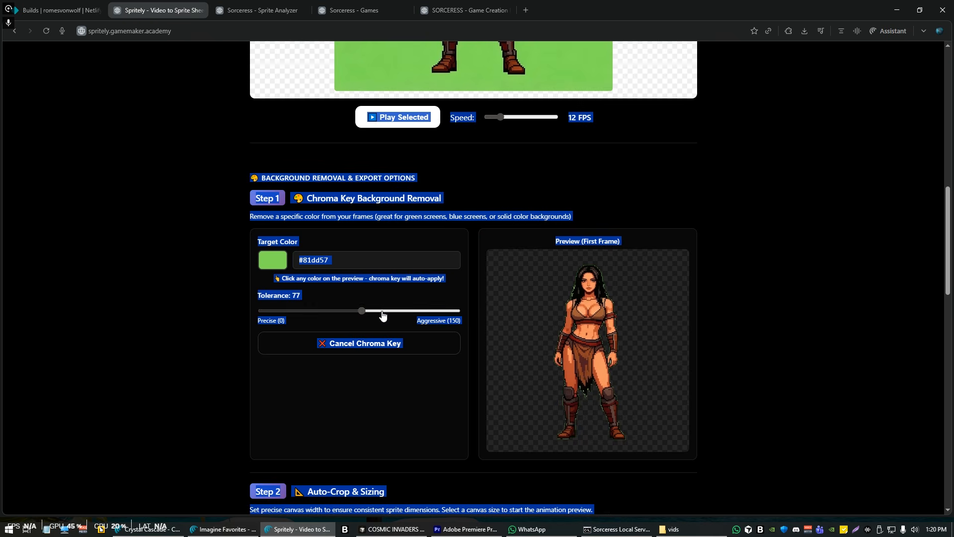
Reapply the Halo Remover with the 3px expansion amount and clear the page's text selection
scroll(709, 414, down, 7)
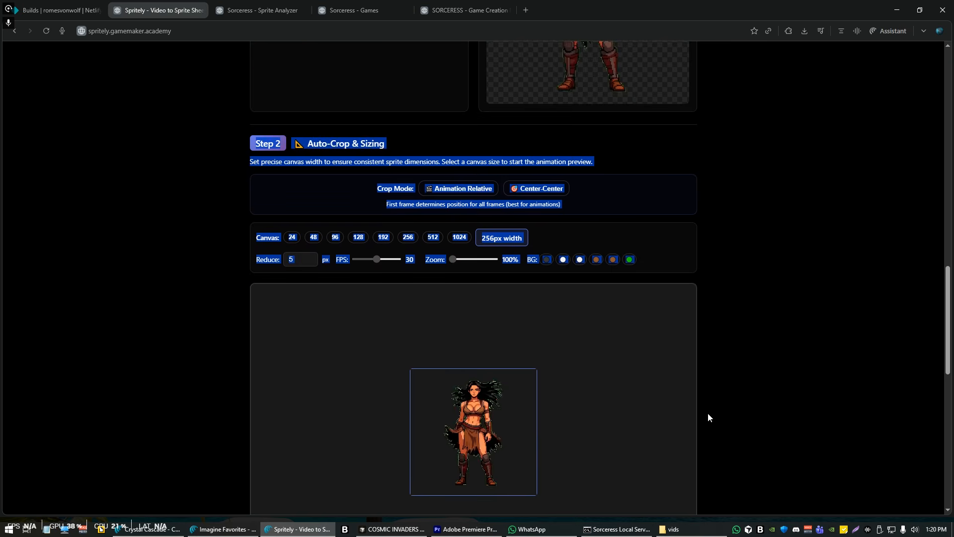
scroll(710, 414, down, 10)
click(263, 287)
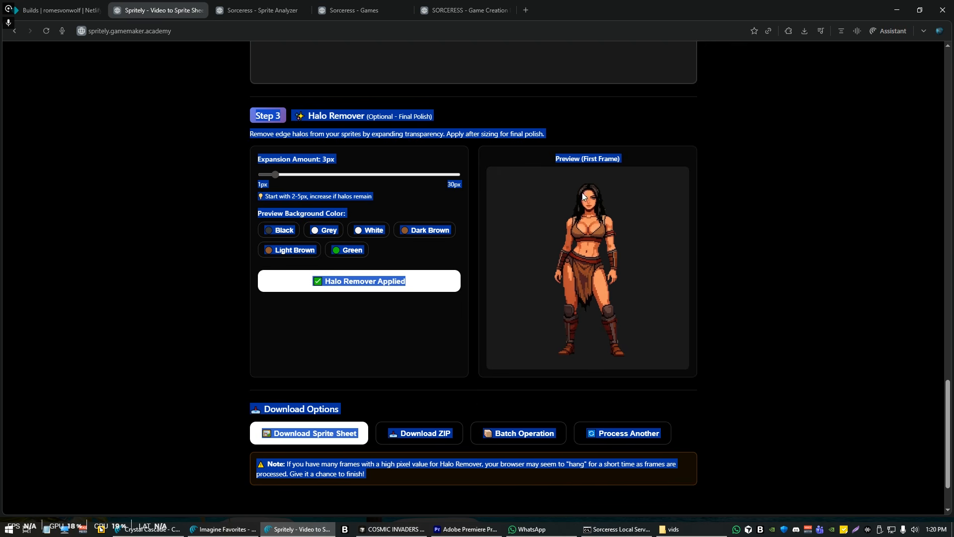
click(743, 386)
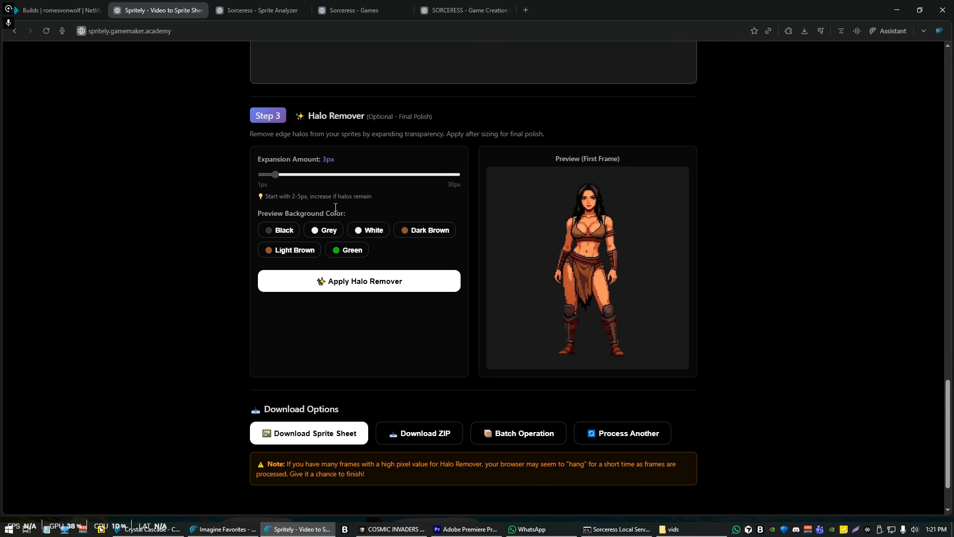
Open the Batch Operation settings and bring up the vids folder window beside them
scroll(282, 339, down, 1)
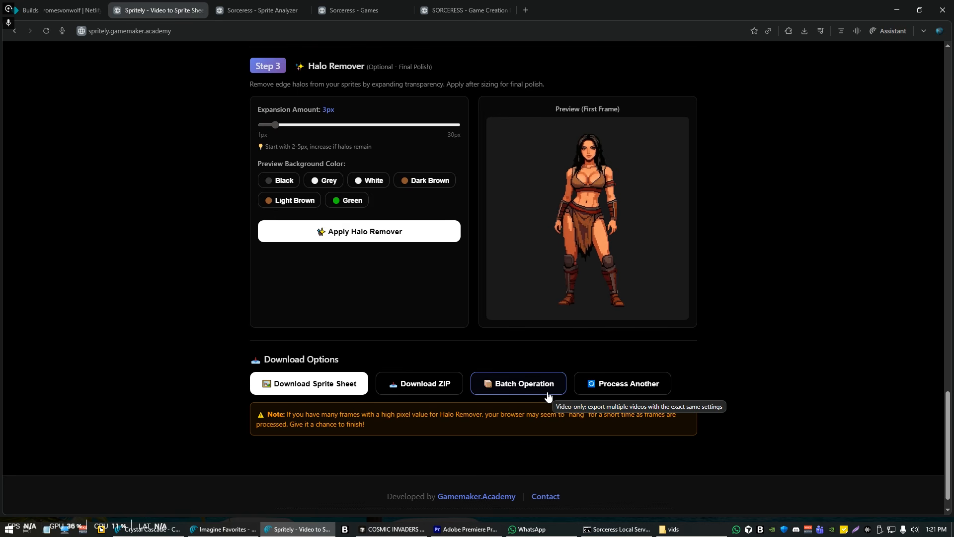
click(520, 391)
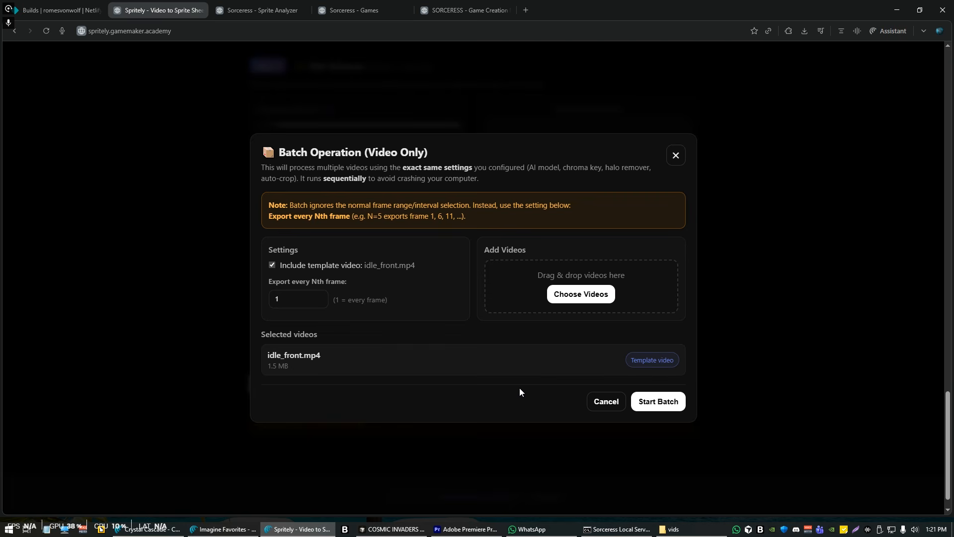
click(674, 529)
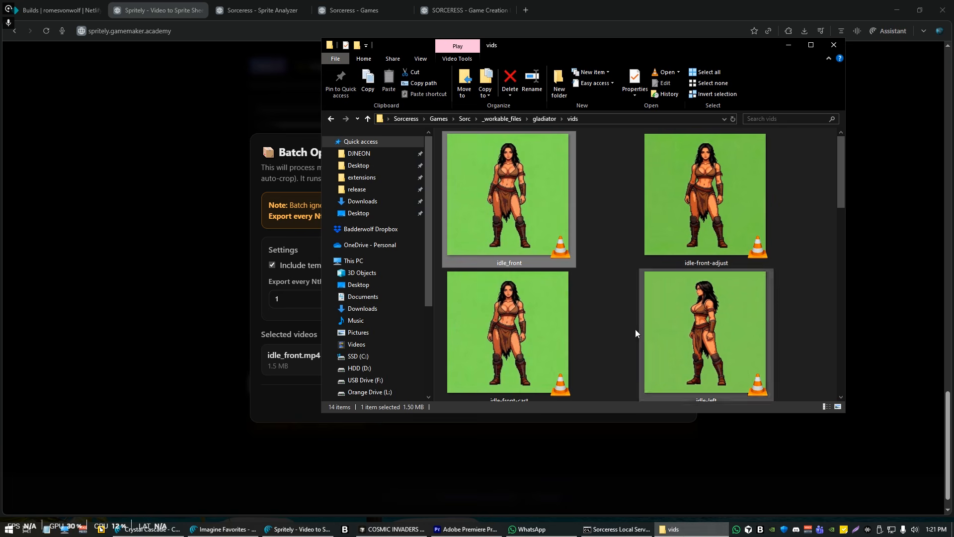
drag(631, 47, 329, 86)
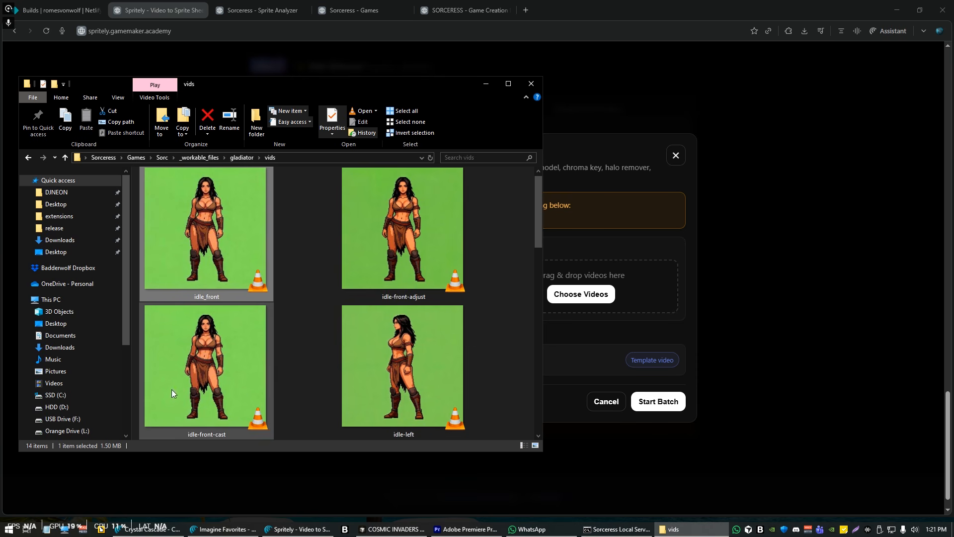
Add all videos from the vids folder to the batch and start the batch processing
scroll(213, 375, down, 5)
scroll(431, 381, down, 5)
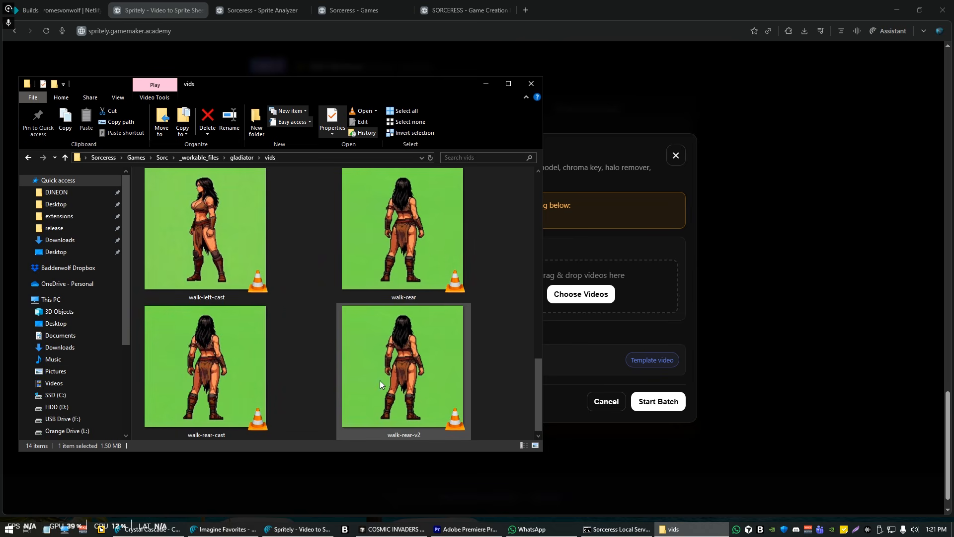
key(Home)
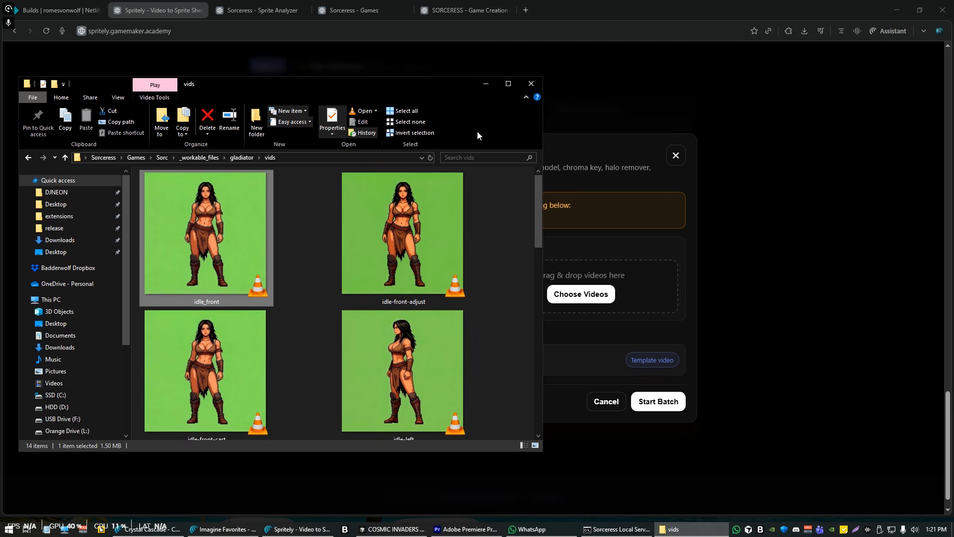
drag(446, 91, 334, 91)
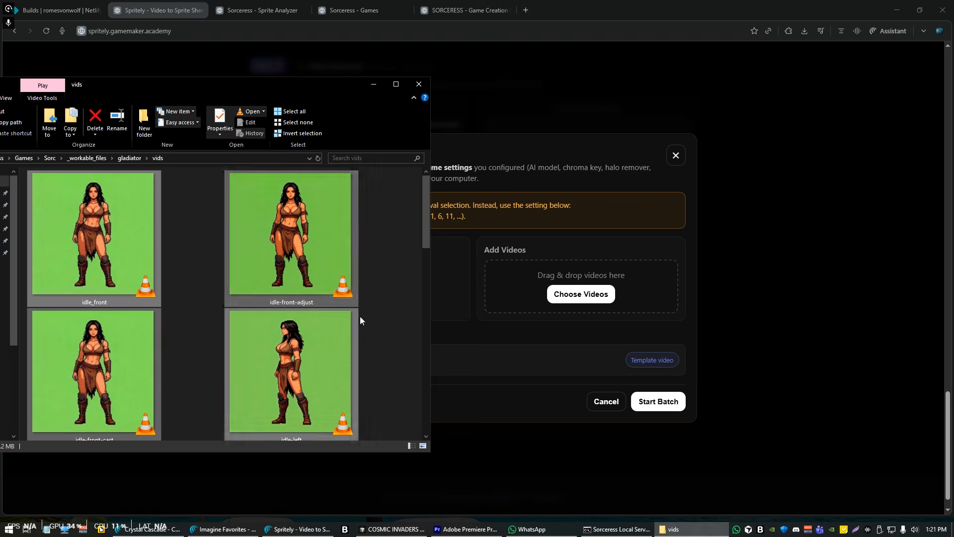
drag(308, 259, 578, 289)
scroll(555, 368, down, 7)
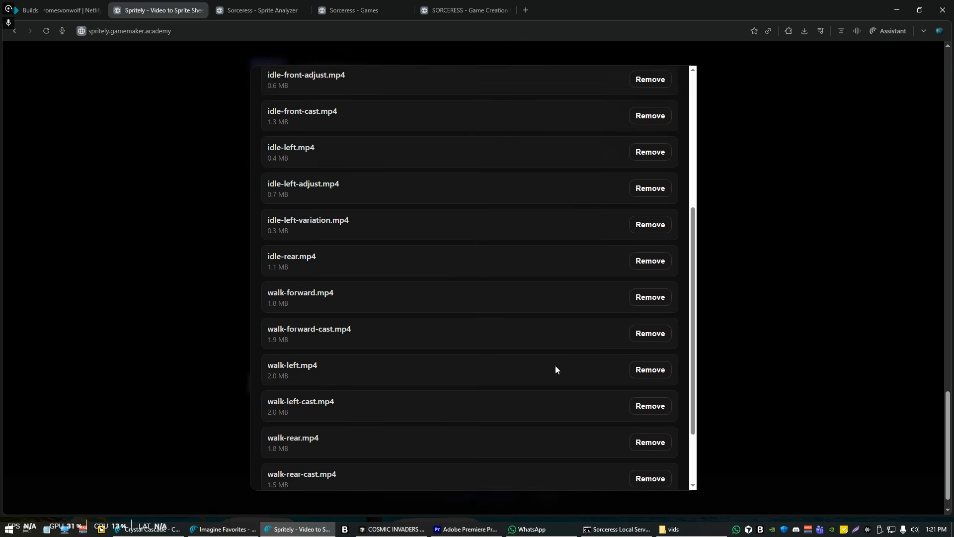
click(630, 476)
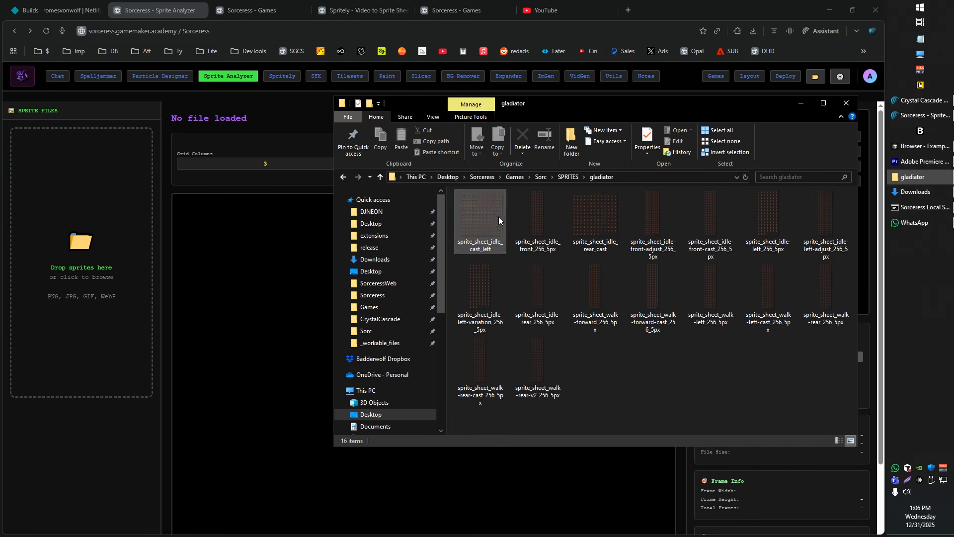
Open the sprite_sheet_idle_cast_left image from the gladiator sprites folder and examine its frames up close
click(497, 215)
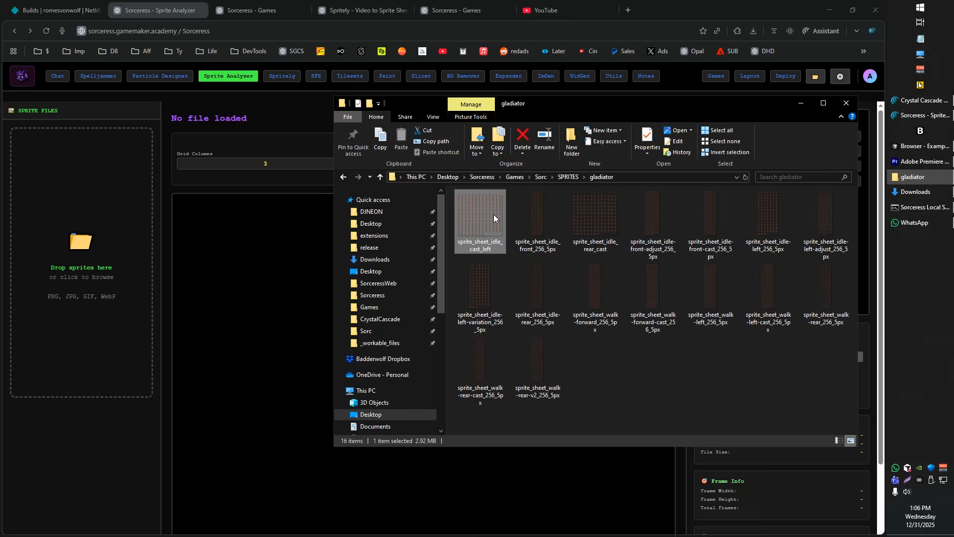
double_click(494, 214)
scroll(512, 215, up, 4)
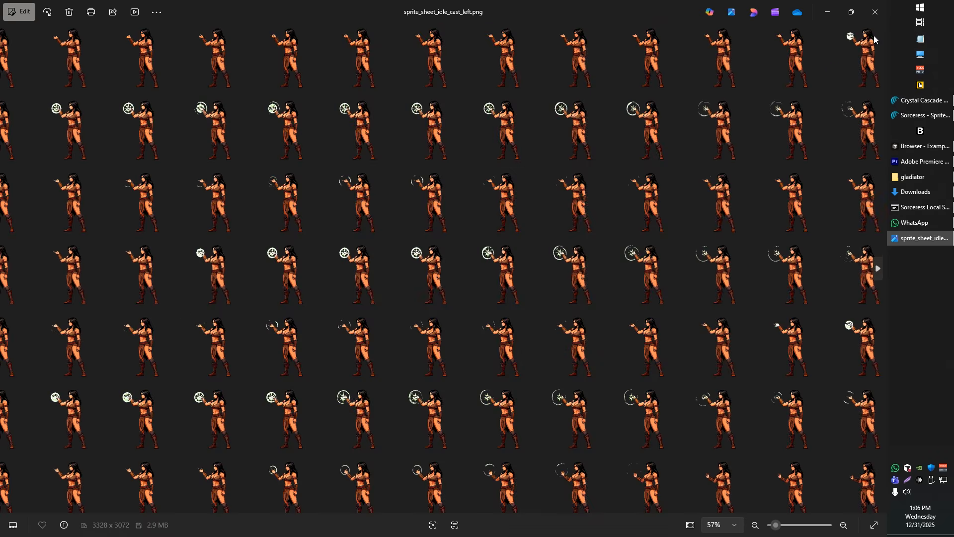
Close the image viewer and load all sprite sheets from the gladiator folder into the Sprite Analyzer
click(875, 12)
click(655, 377)
key(ctrl+a)
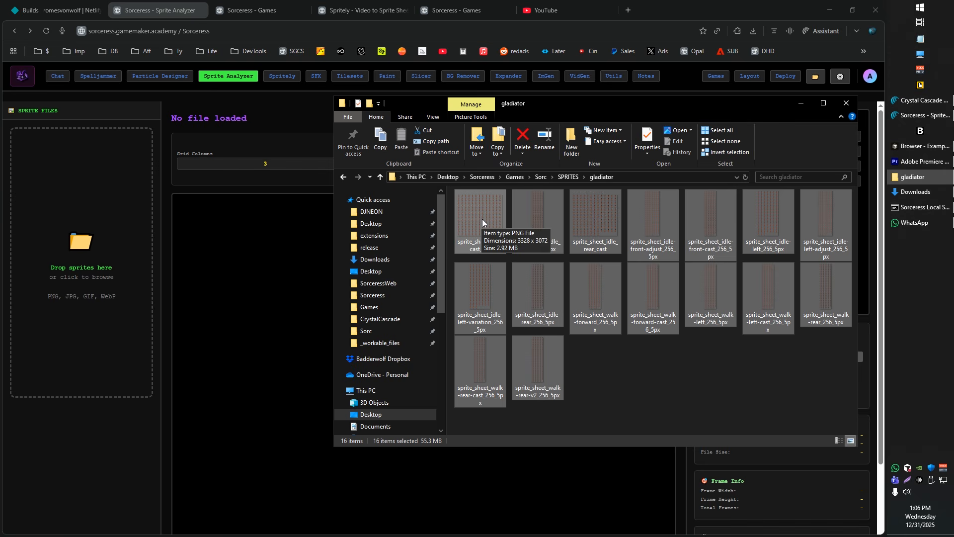
drag(482, 218, 119, 217)
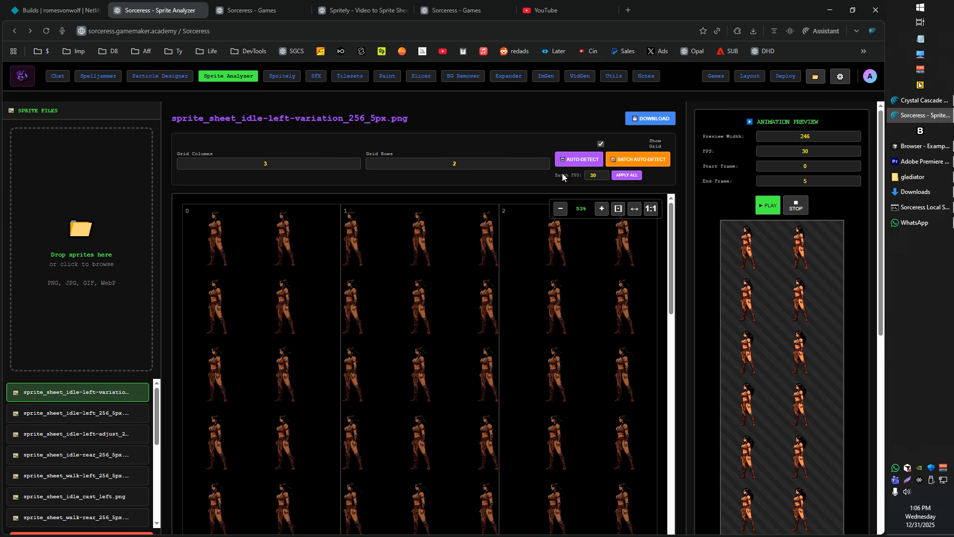
Batch auto-detect the grids of all loaded sheets and check the idle-left, idle-left-adjust and idle-rear results
click(639, 164)
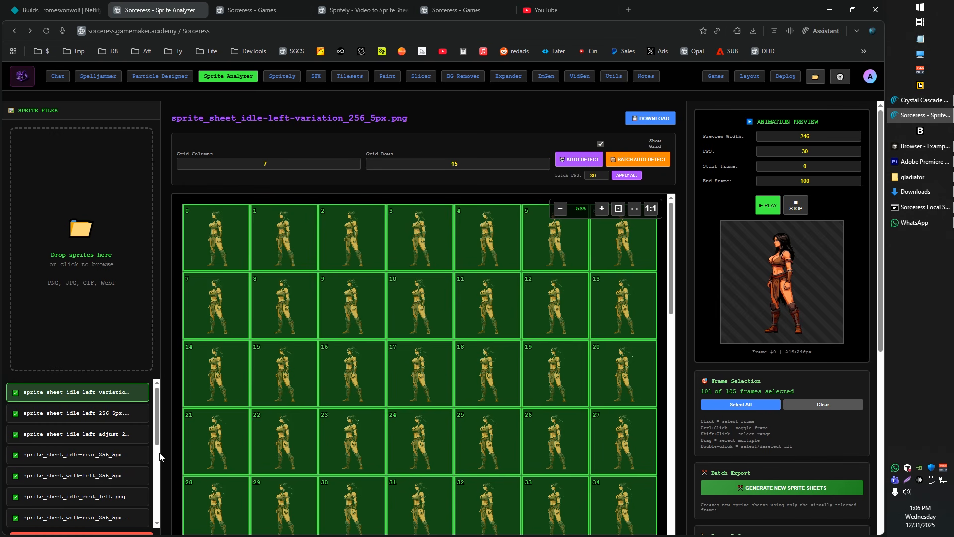
click(121, 416)
click(113, 437)
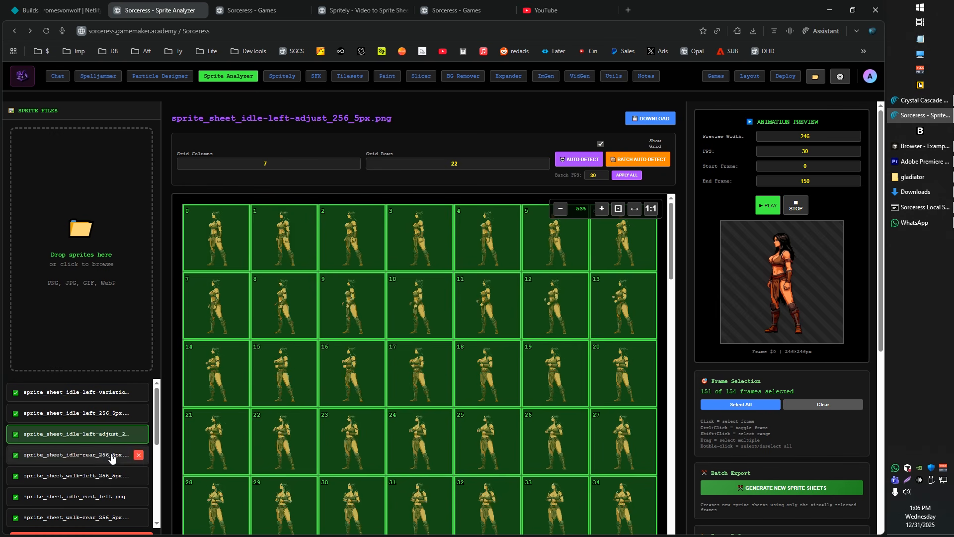
click(111, 455)
scroll(103, 482, down, 1)
scroll(477, 375, down, 20)
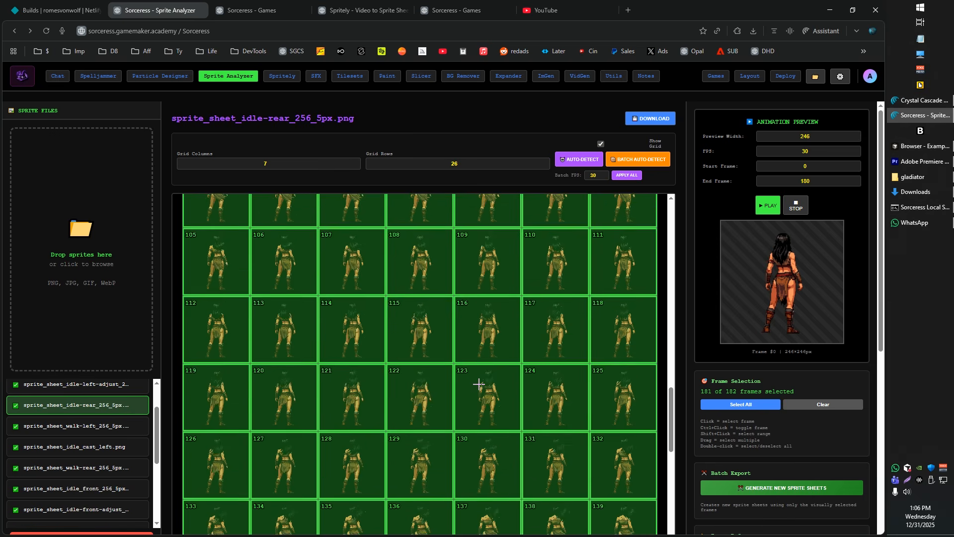
Look through the generated Multi-Sheet Phaser Code from beginning to end and return to the first frames of the idle-rear sheet
scroll(771, 432, down, 7)
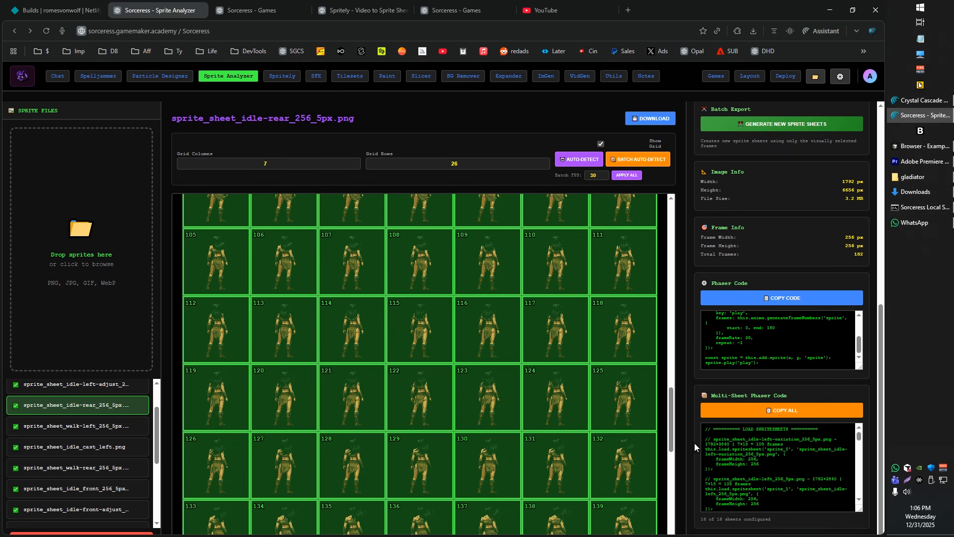
scroll(778, 453, down, 5)
mouse_move(859, 446)
mouse_down()
mouse_move(861, 497)
mouse_move(857, 455)
mouse_up()
scroll(764, 450, up, 10)
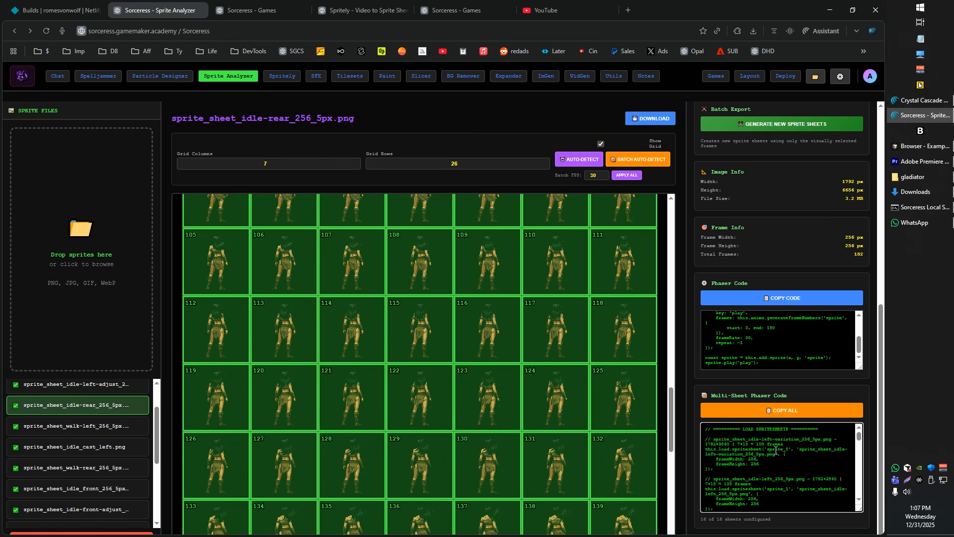
drag(860, 440, 864, 489)
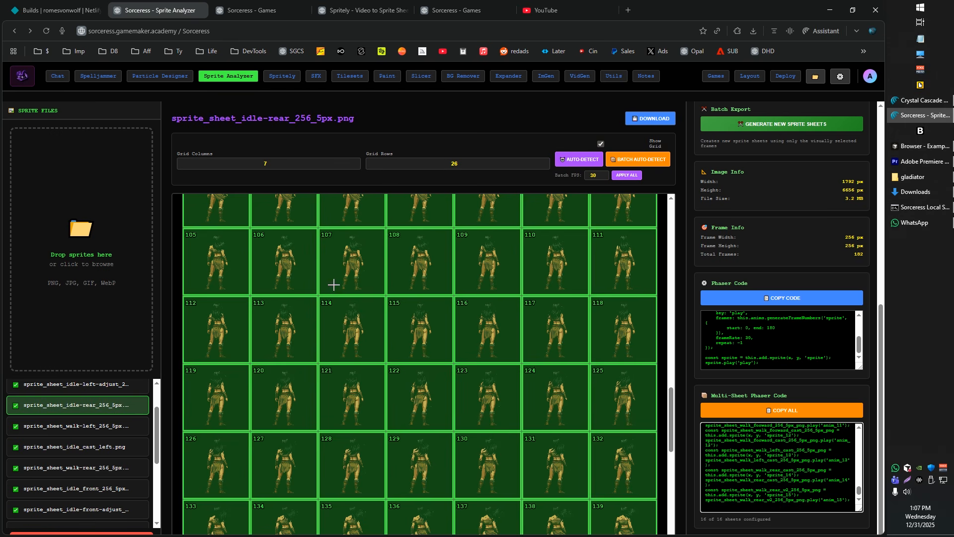
scroll(333, 285, up, 20)
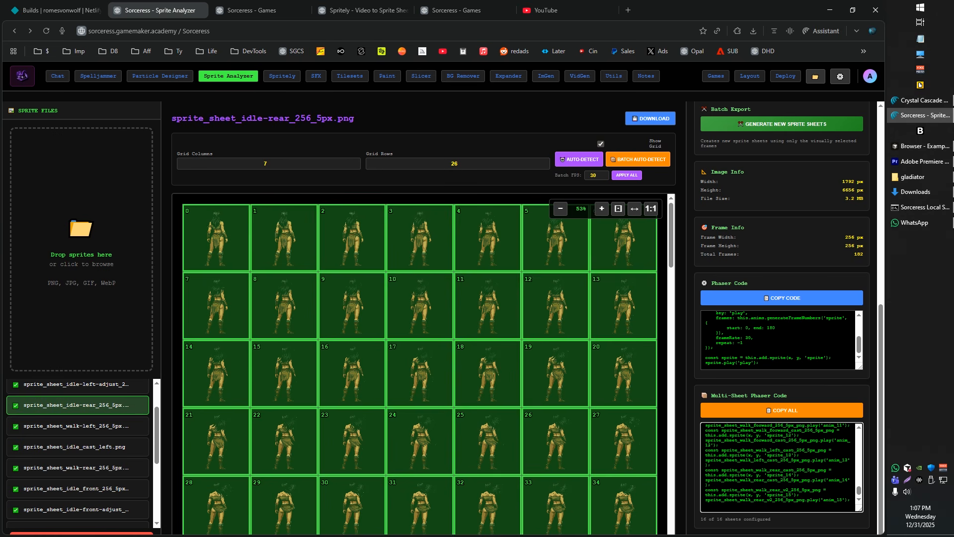
Switch to Cursor and expand the chat prompt to review its gladiator sprite sheet, idle loop and casting animation instructions
key(alt+Tab)
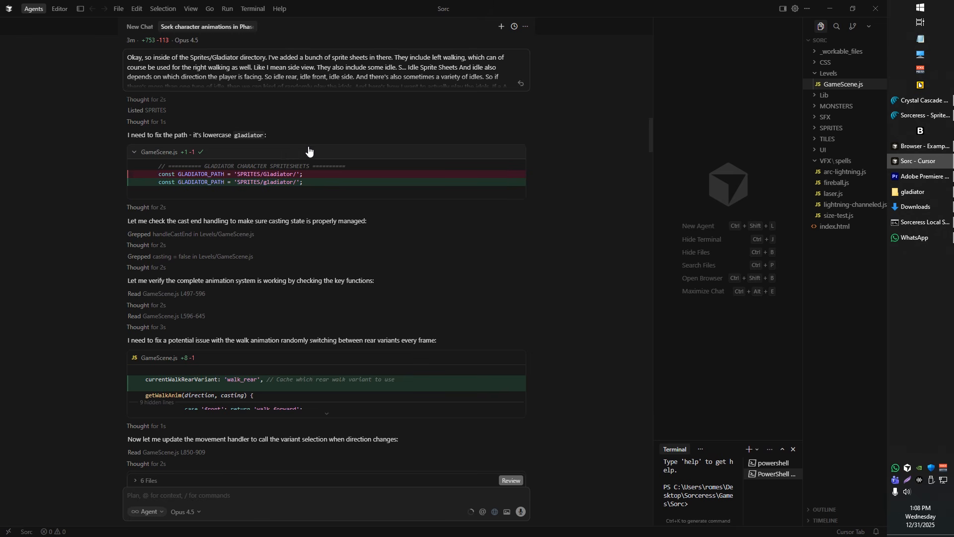
click(365, 76)
drag(524, 155, 510, 45)
drag(391, 158, 102, 43)
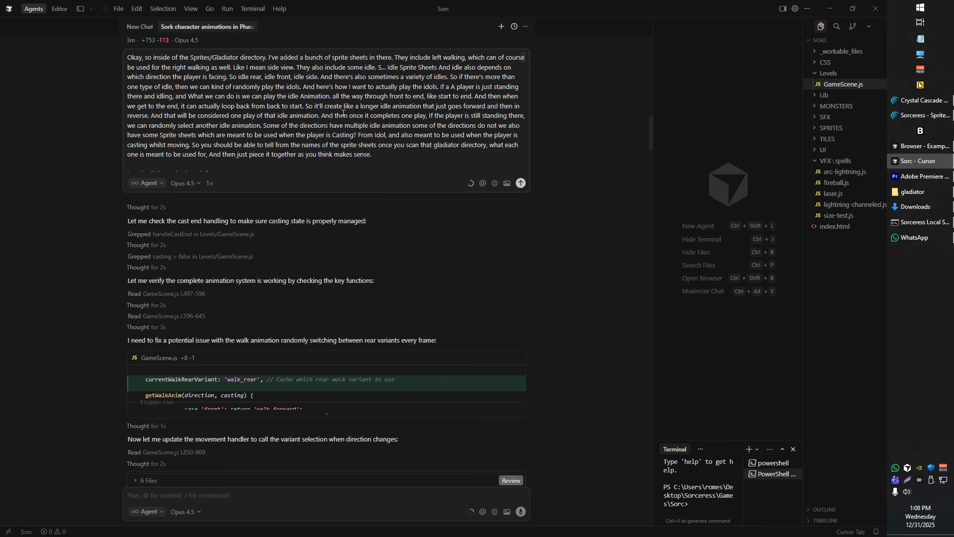
drag(377, 158, 245, 106)
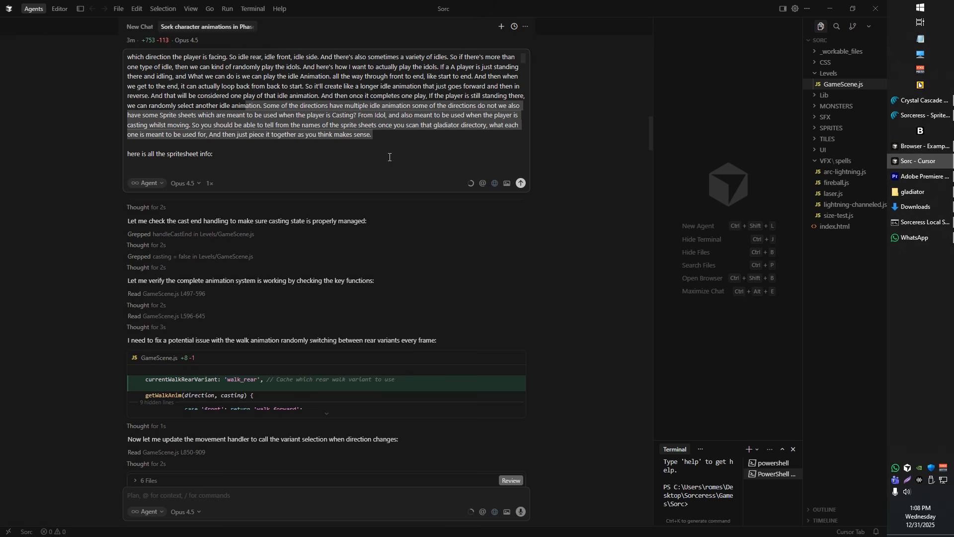
Switch to the browser's running Sorc game and walk the gladiator in all four directions to test the walk and idle animations
drag(593, 4, 953, 149)
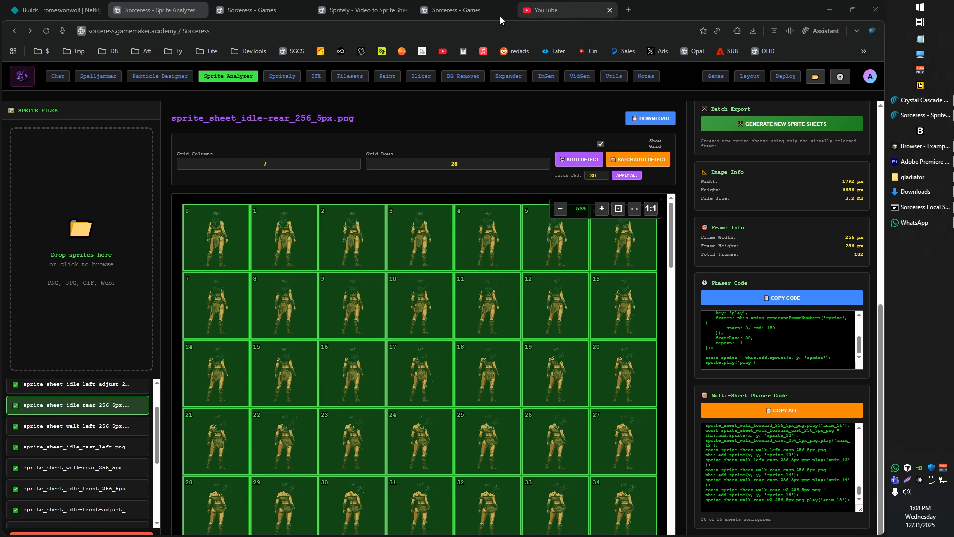
click(448, 7)
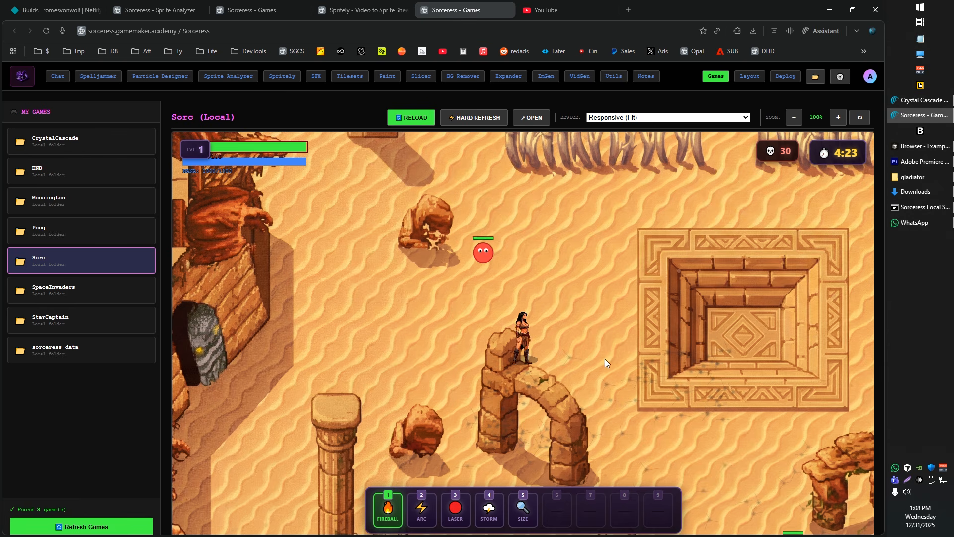
key(s)
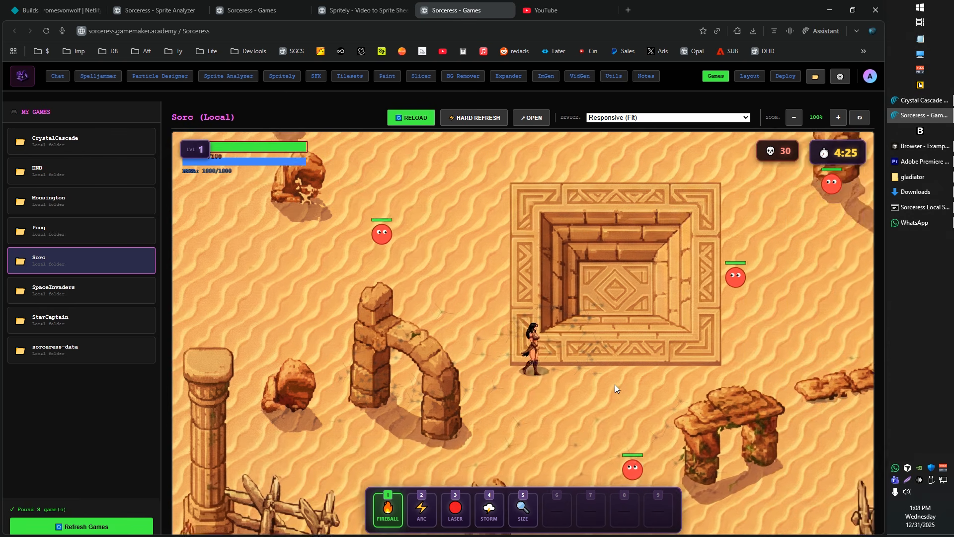
key(w)
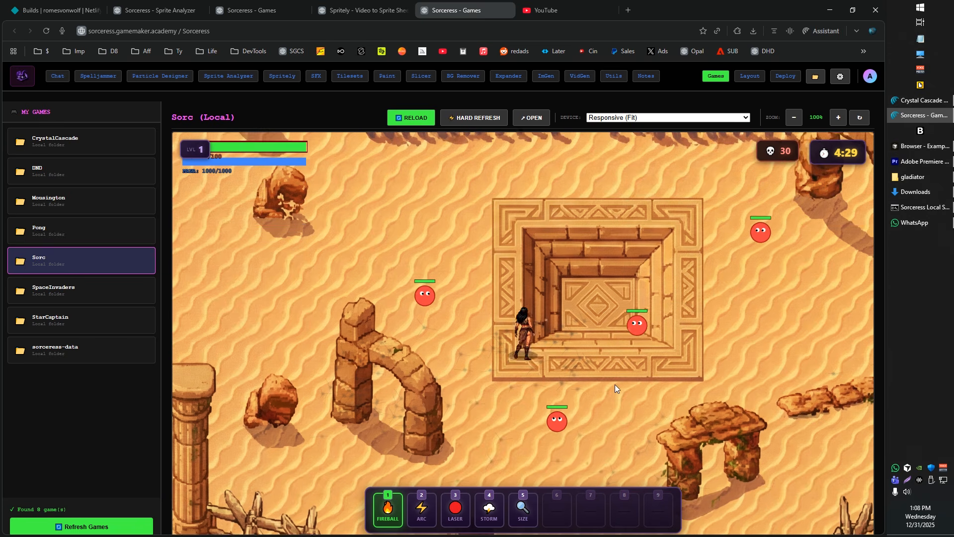
key(w)
key(a)
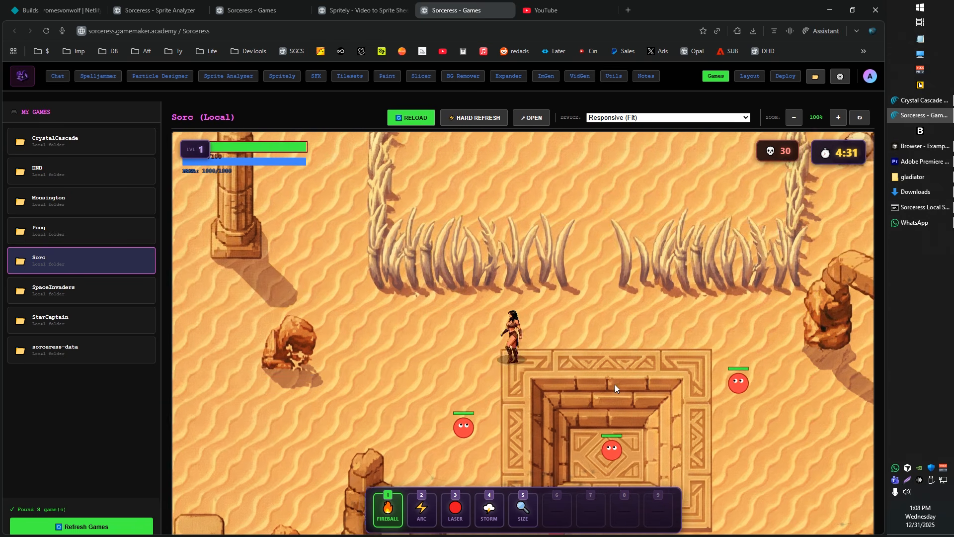
key(d)
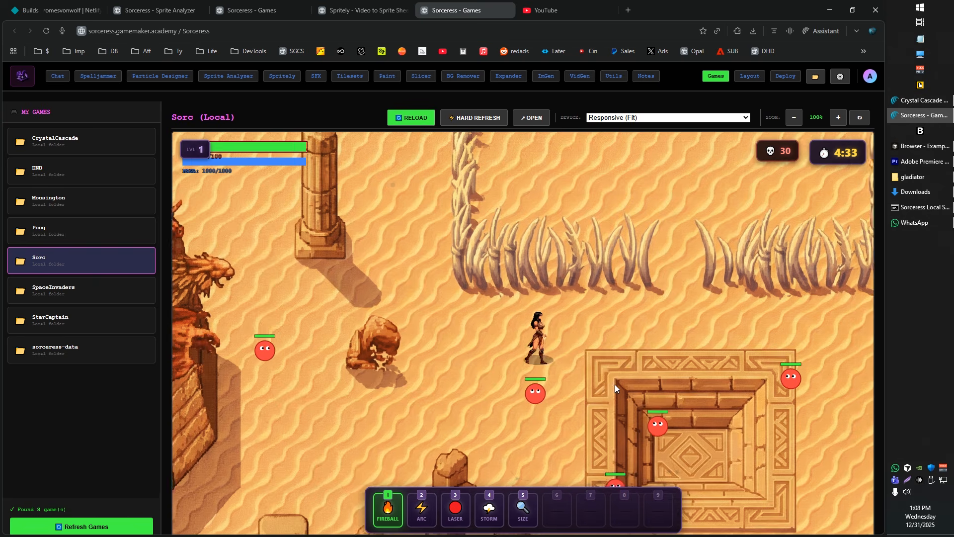
key(s)
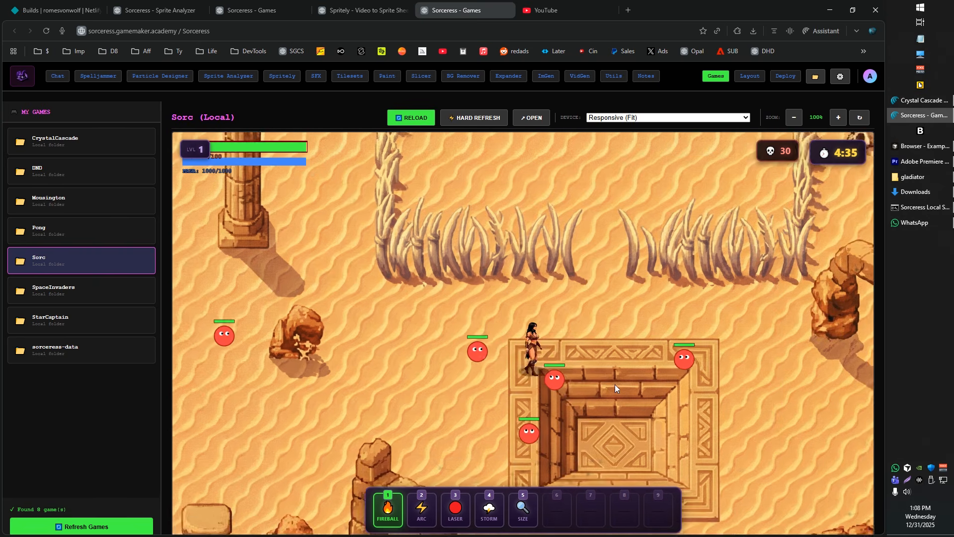
key(s)
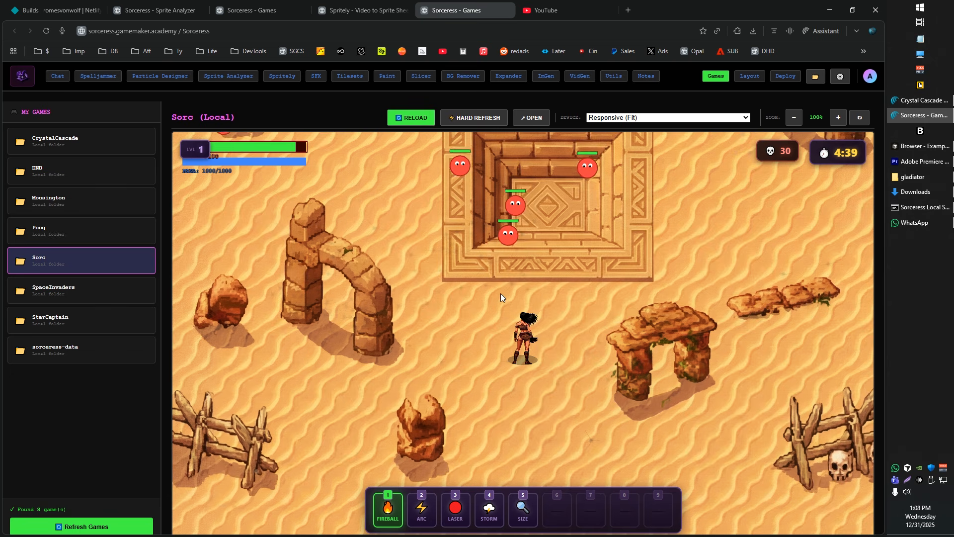
key(s)
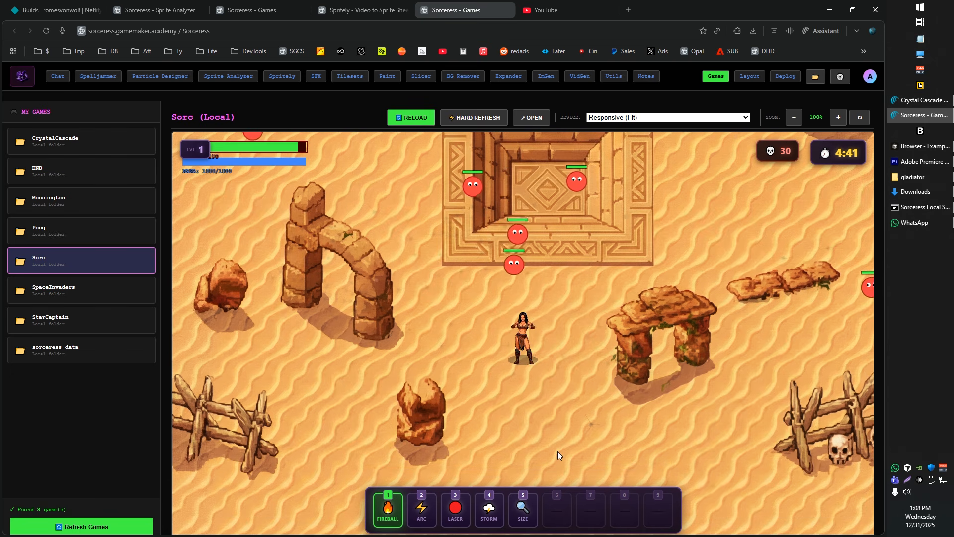
key(a)
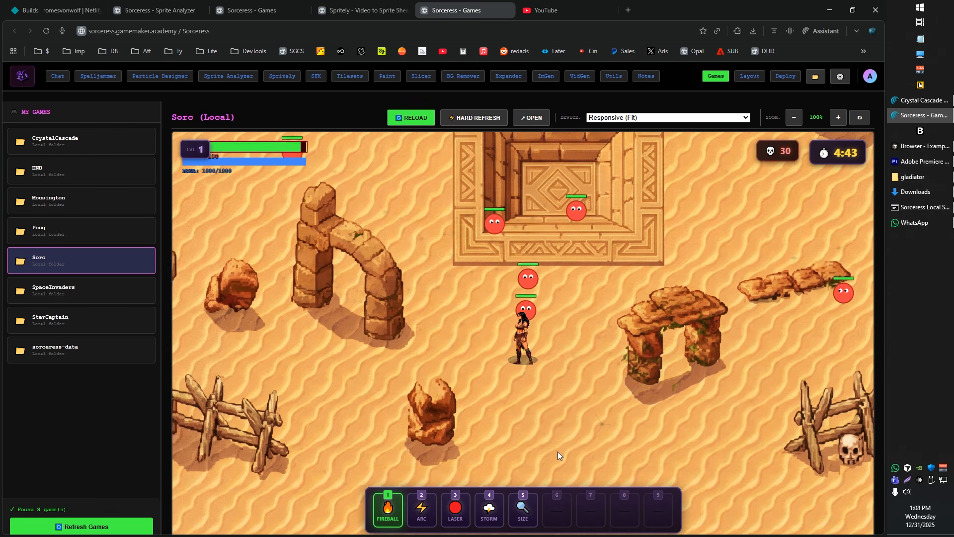
key(d)
key(s)
key(s)
key(a)
Cast the Fireball spell at the enemies above the gladiator and move her down and left
click(507, 270)
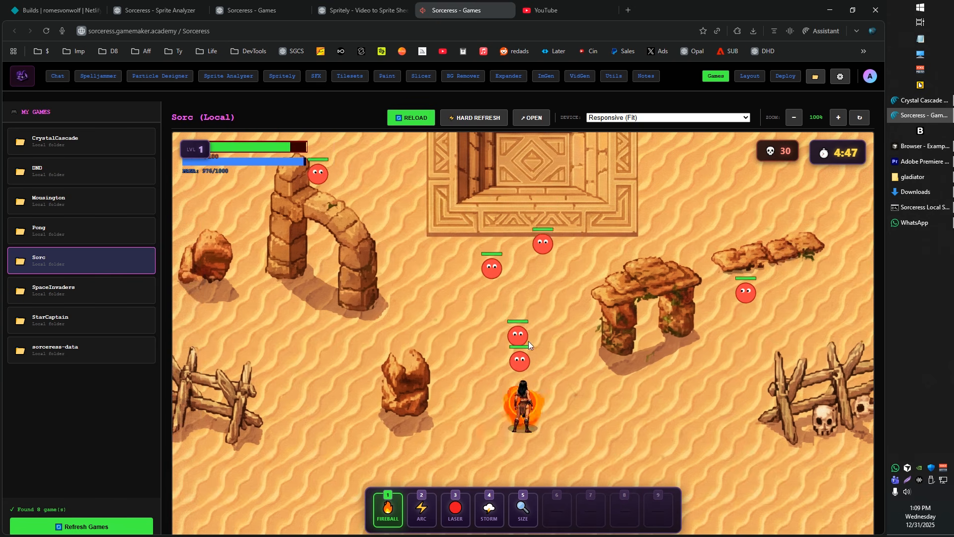
key(s)
key(a)
Choose the Arc spell and cast it to both sides of the gladiator while moving to test the side casting animations
click(422, 511)
key(d)
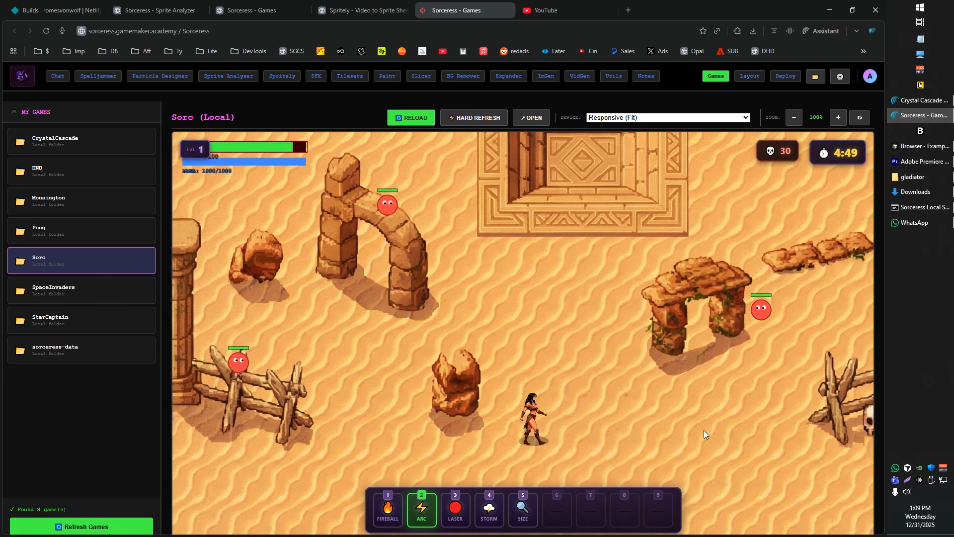
key(w)
click(723, 319)
click(724, 319)
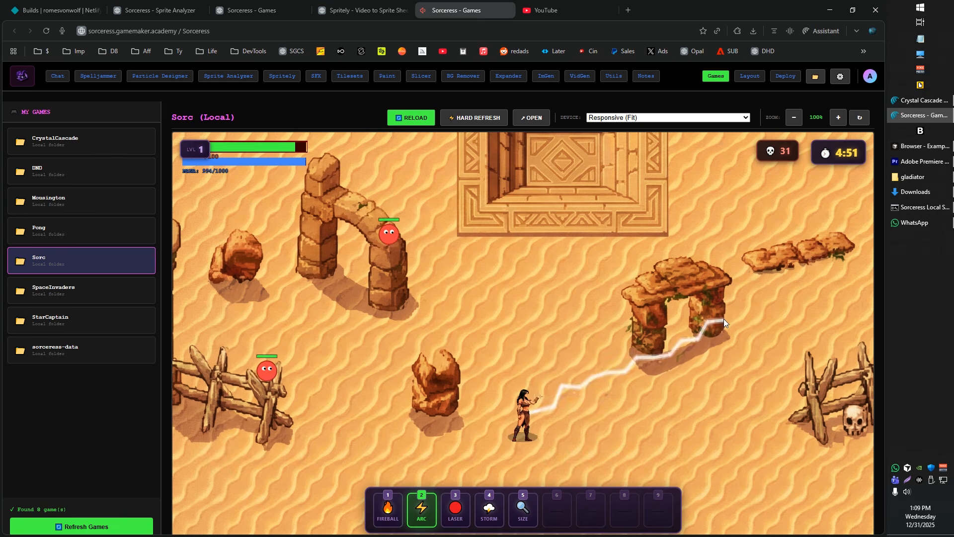
key(d)
key(w)
click(336, 315)
Cast Arc below the gladiator and walk her right and up past the ruined stone arch
key(d)
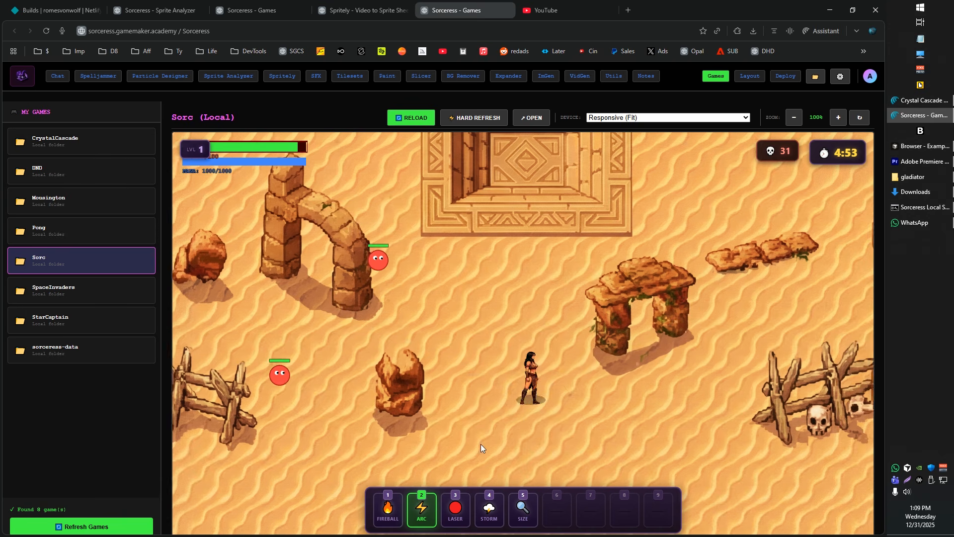
key(s)
click(494, 484)
key(w)
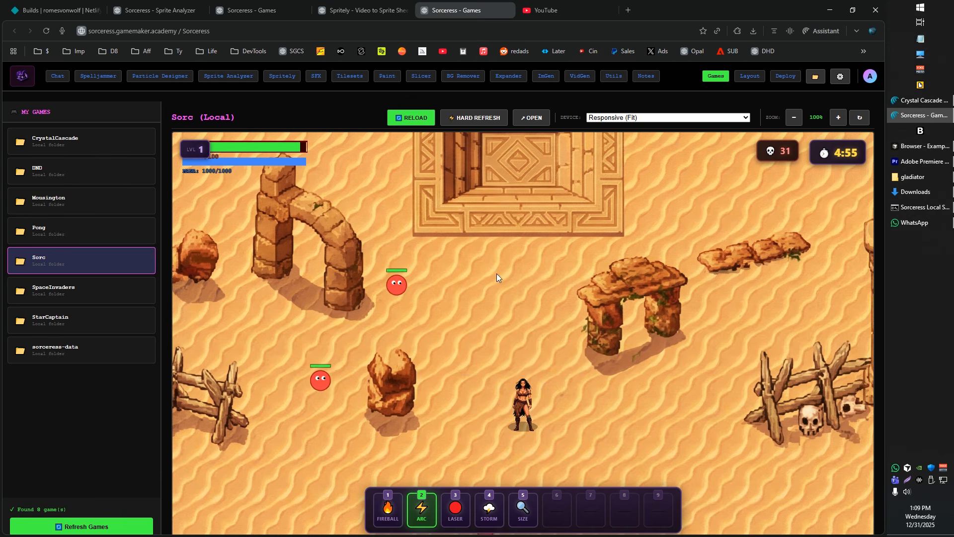
key(d)
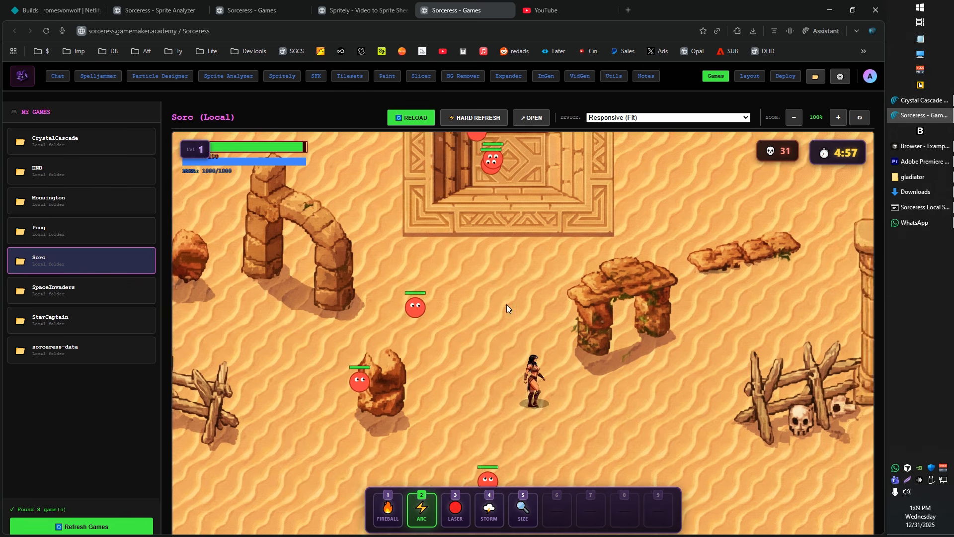
key(w)
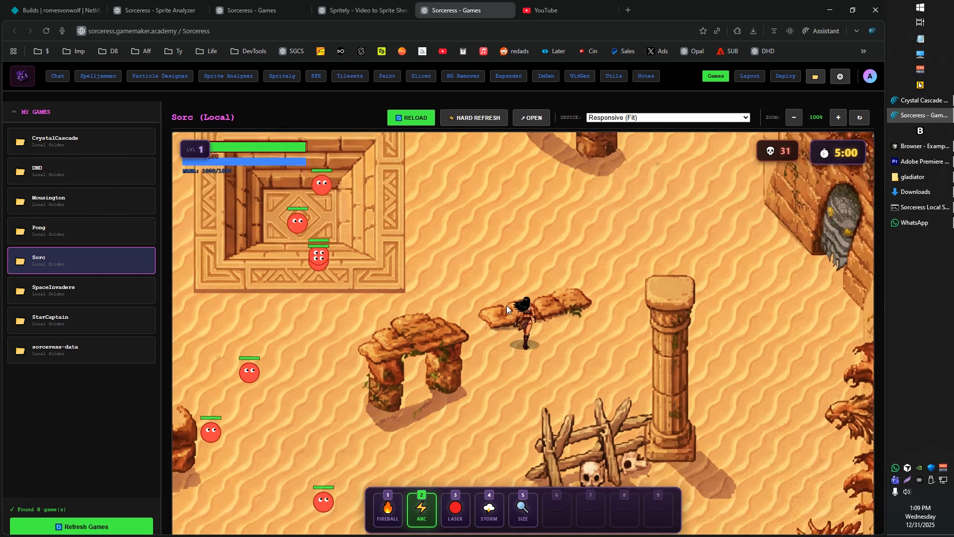
key(d)
Cast Arc repeatedly at the enemies near the stone pit and toward the gate on the opposite side
key(d)
click(272, 306)
click(282, 296)
click(285, 294)
click(287, 288)
key(d)
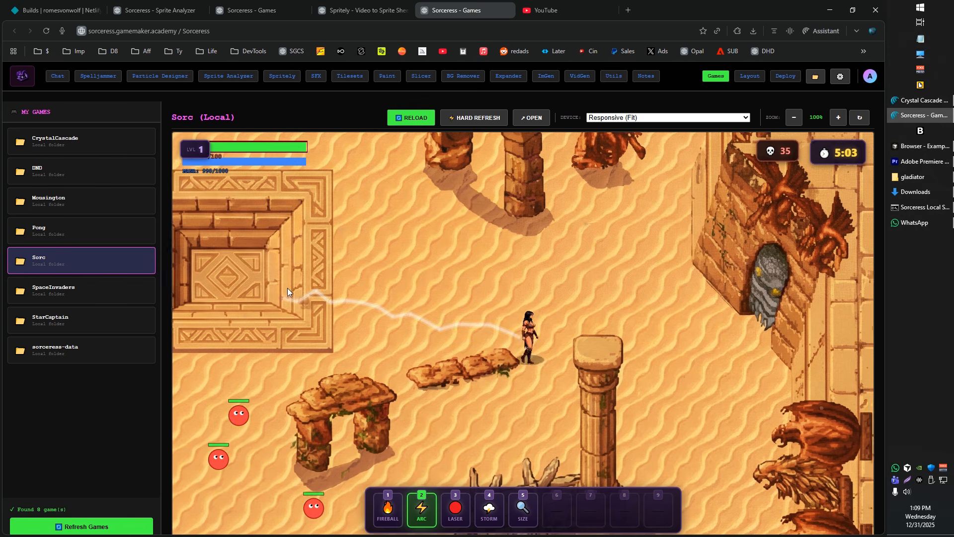
click(769, 339)
key(a)
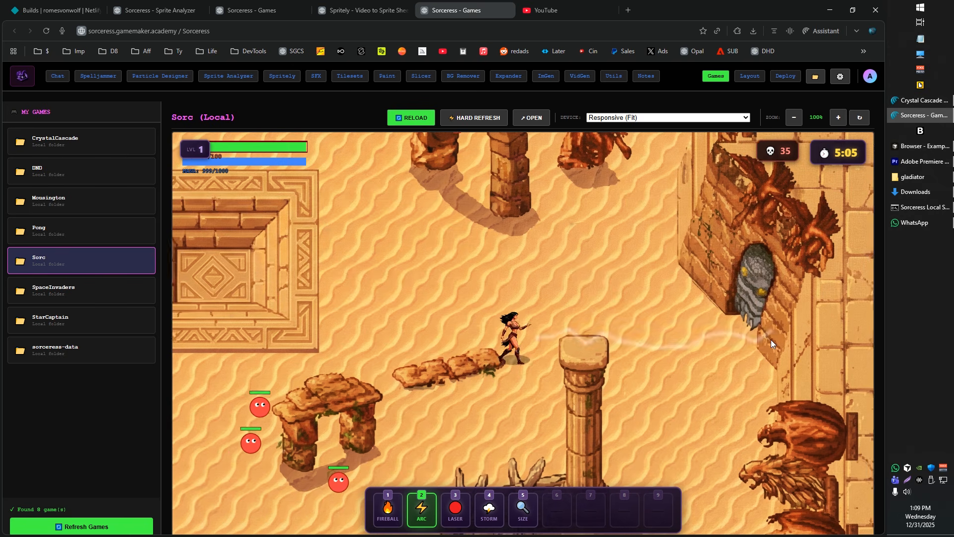
click(772, 339)
Walk the gladiator back and forth across the stone pit while casting Arc to the right to test the moving cast animations
key(w)
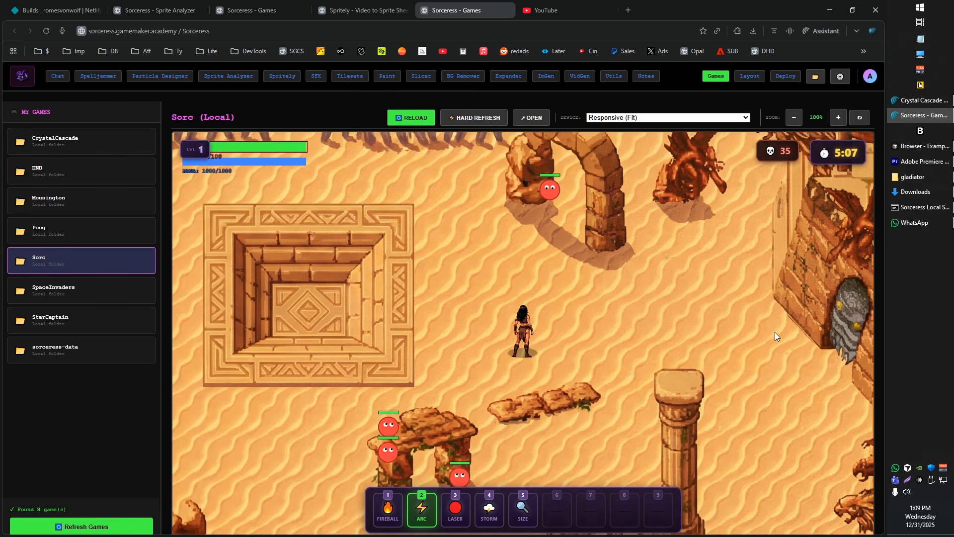
key(a)
click(775, 328)
key(a)
click(776, 326)
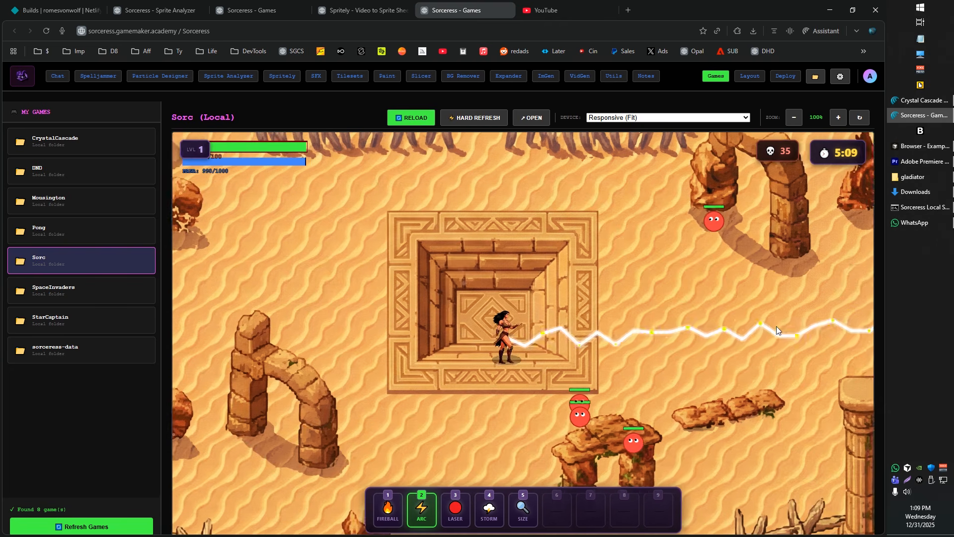
click(776, 326)
key(a)
click(776, 326)
key(d)
key(d)
click(781, 322)
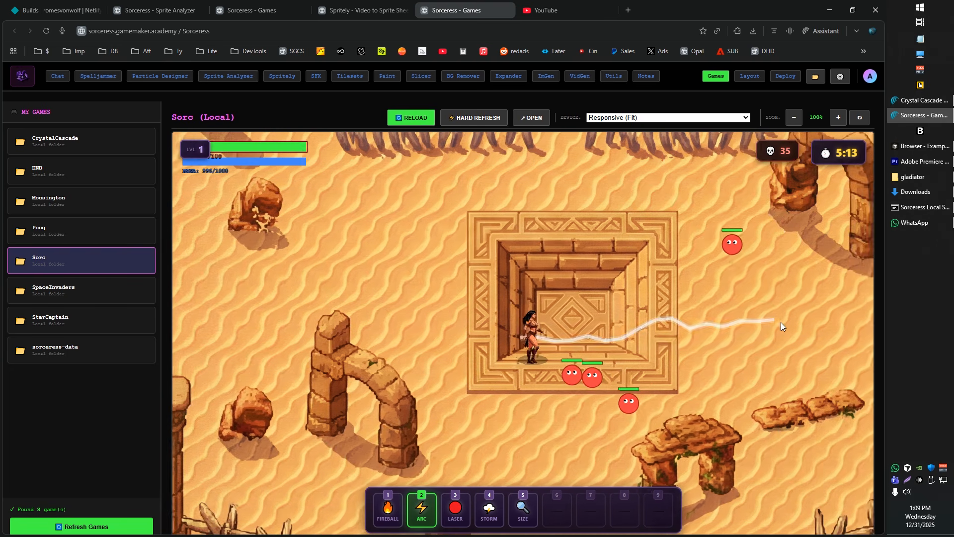
click(779, 324)
key(w)
key(d)
click(780, 324)
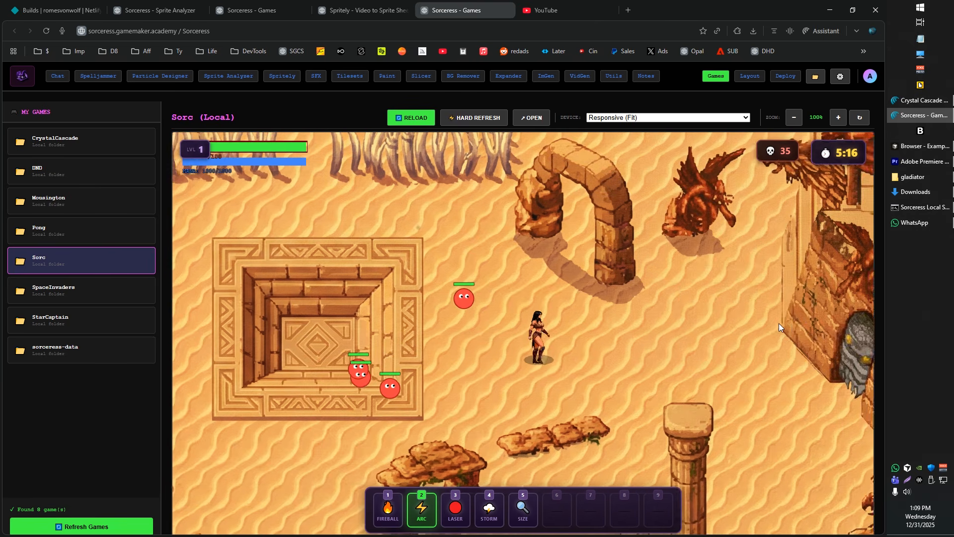
Cast Arc to the right while walking the gladiator left and up past the stone pit, and strike the enemies on both sides of her
click(779, 323)
key(a)
click(780, 323)
key(w)
click(783, 323)
key(a)
click(237, 280)
click(730, 351)
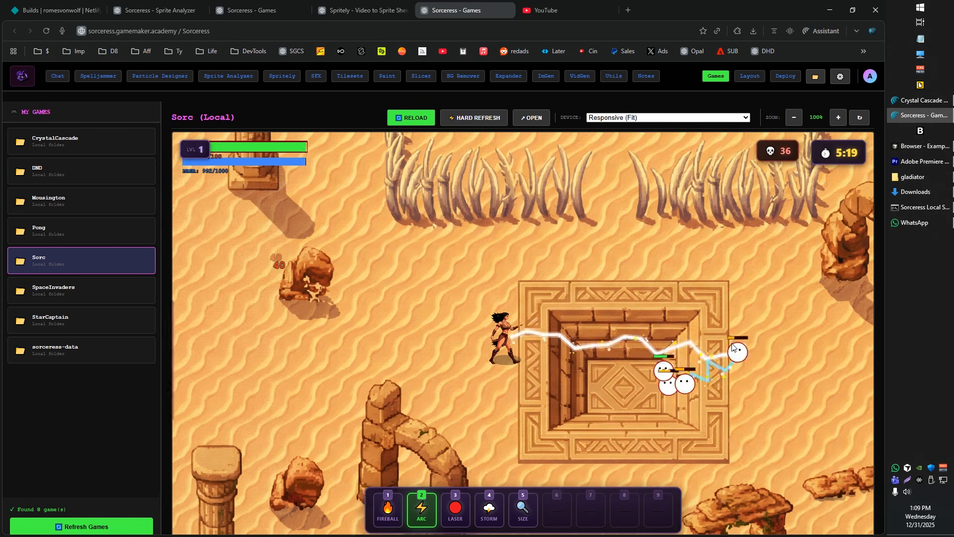
Walk the gladiator down below the stone pit and finish off the enemies following her with Arc
click(416, 308)
key(d)
key(s)
click(647, 376)
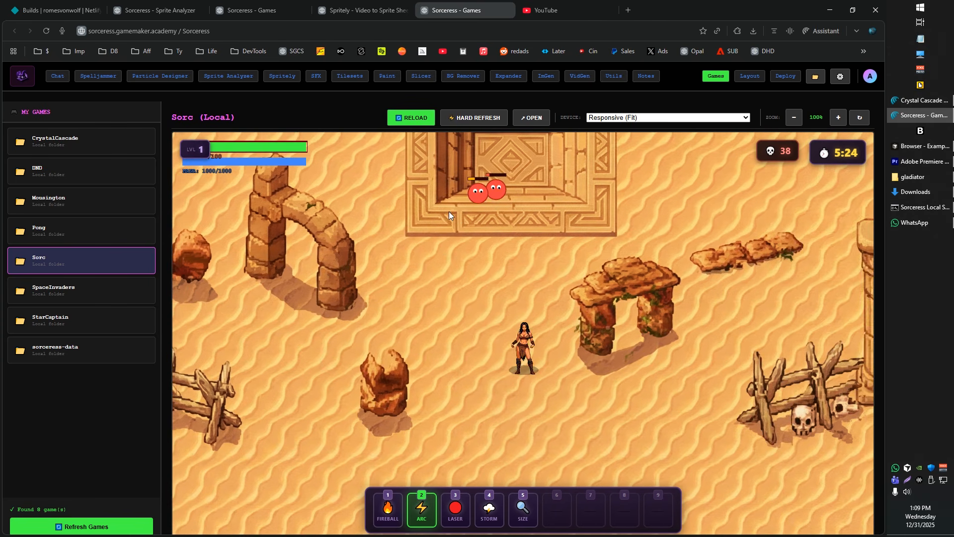
click(496, 191)
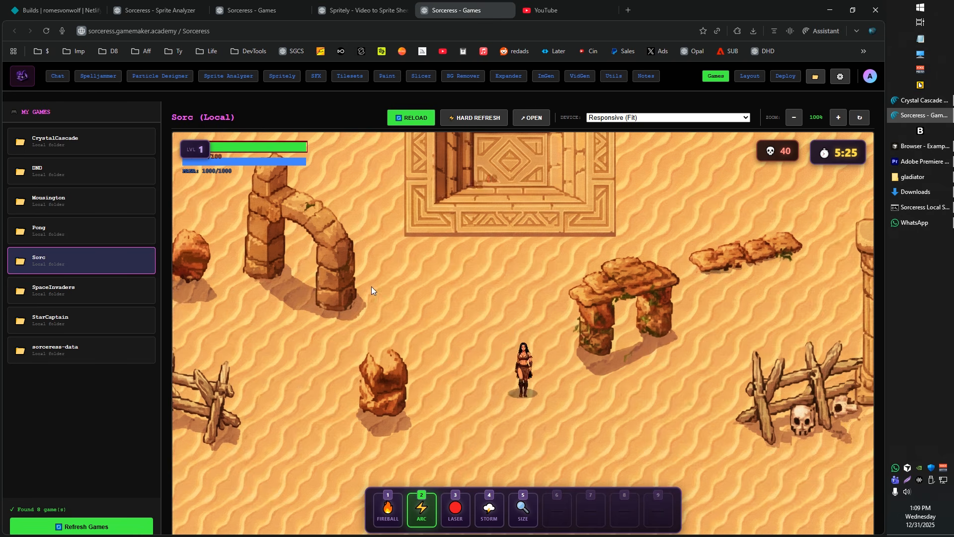
Walk the gladiator left and up into the stone pit, and turn her to face forward to check the walking animations
key(a)
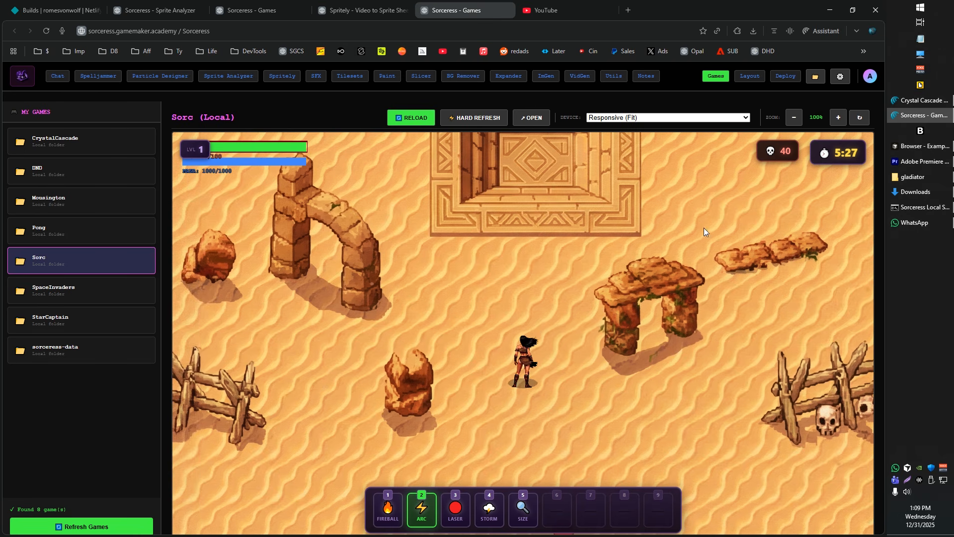
key(w)
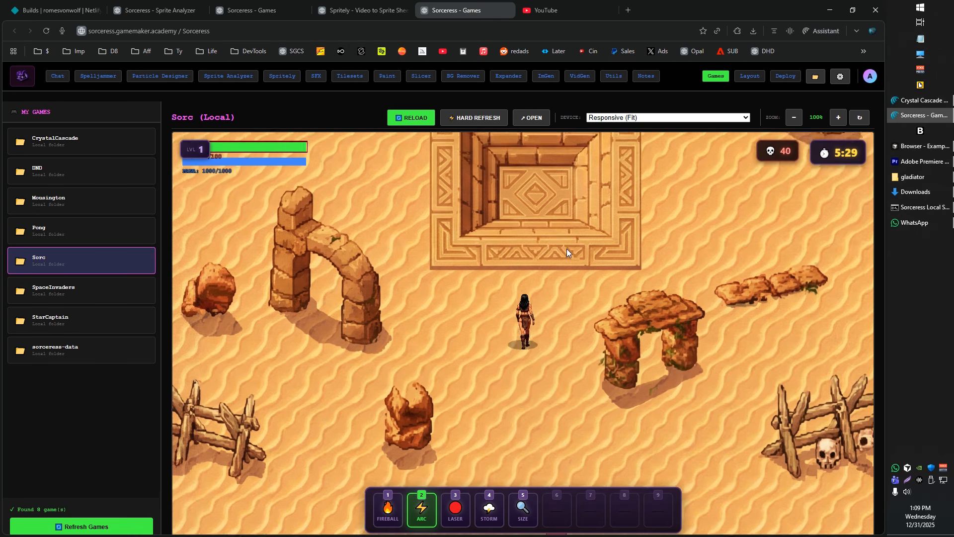
key(s)
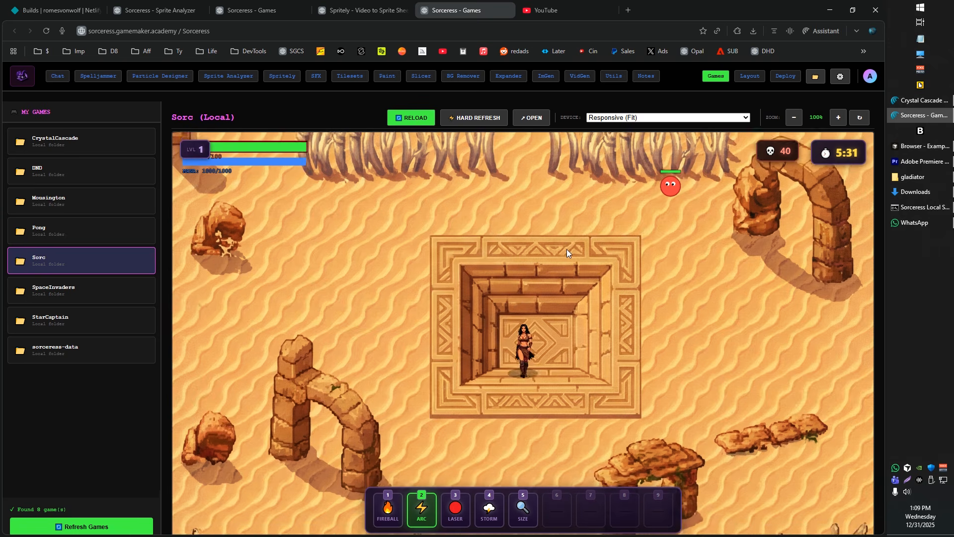
Walk the gladiator right and up out of the pit, cast Arc at the enemy above it, and circle back to the pit's lower edge
key(d)
click(624, 140)
key(d)
key(w)
click(582, 181)
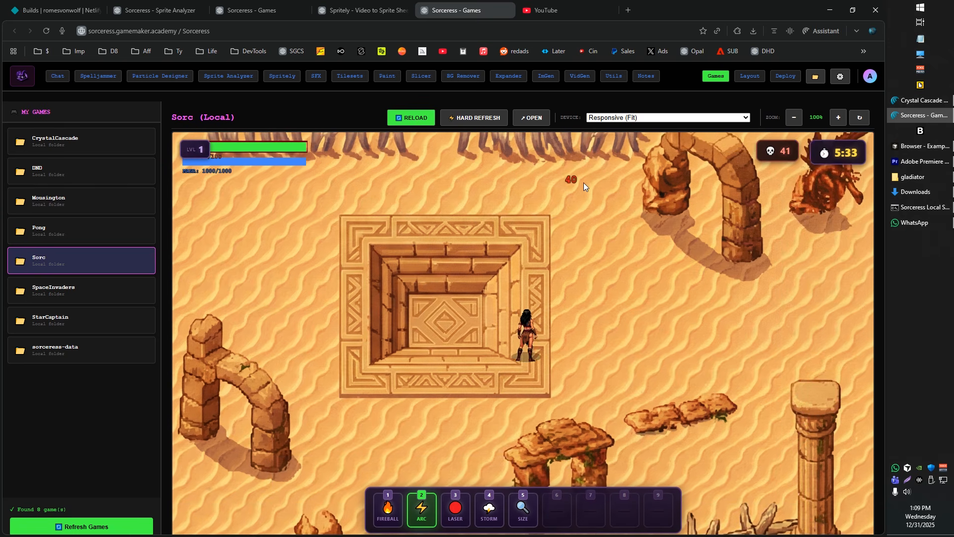
key(d)
key(s)
key(a)
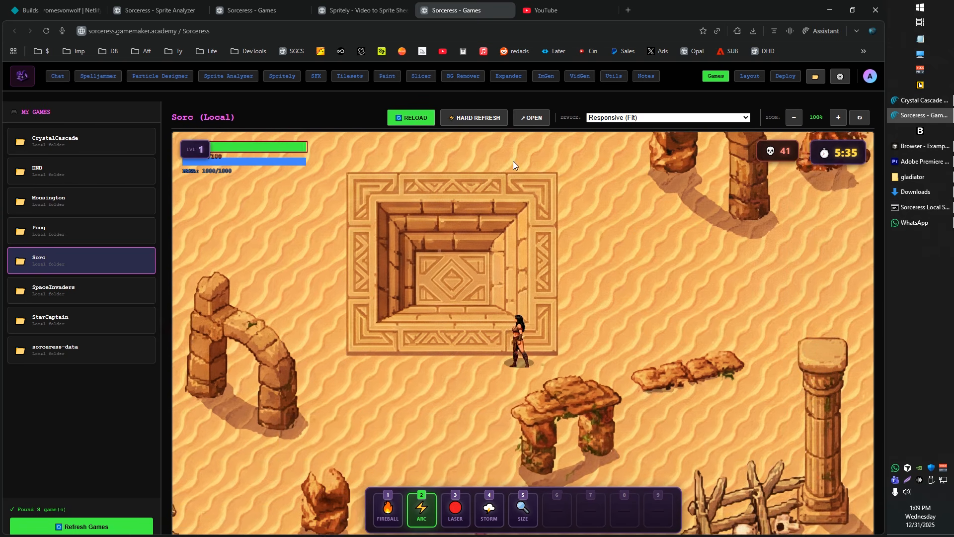
Leave the game and review the frame grid of the idle-rear sheet in the Sprite Analyzer
click(353, 1)
click(256, 7)
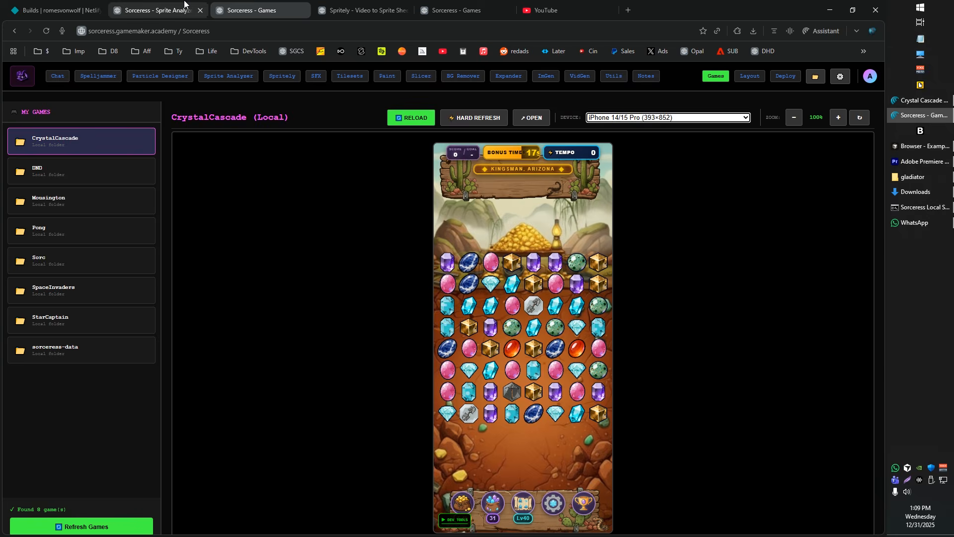
click(185, 5)
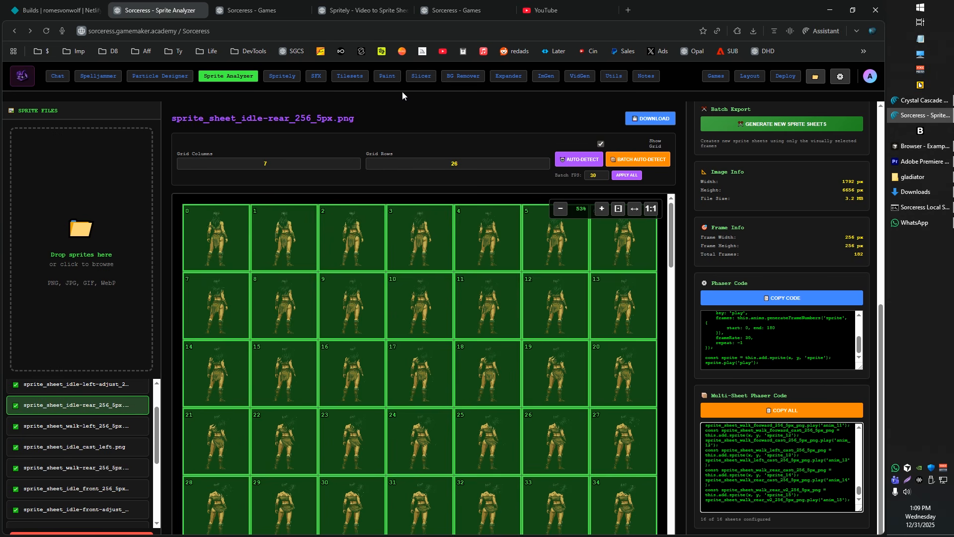
Return to the Sorc game, walk the gladiator near the stone arch, and cast Arc downward repeatedly to test the idle front casting animation
click(469, 5)
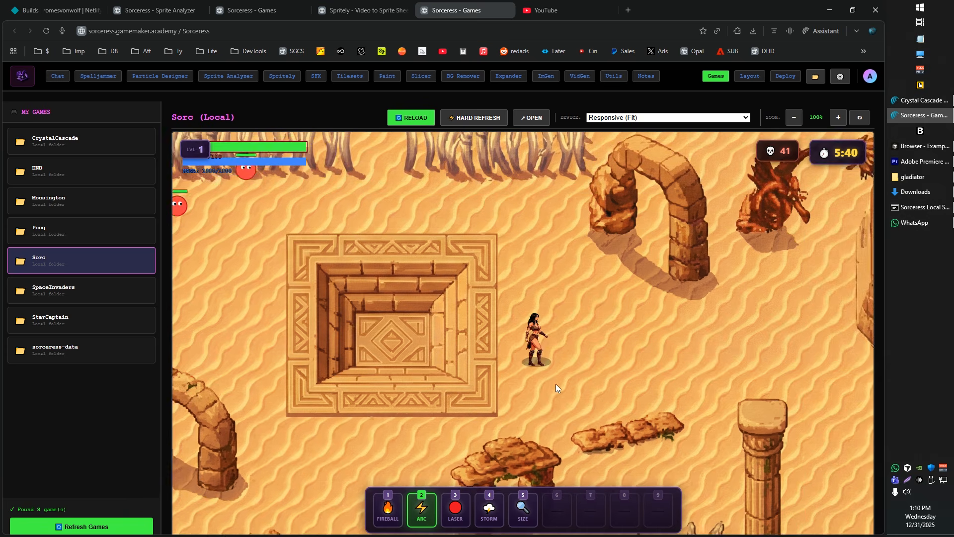
key(w)
key(s)
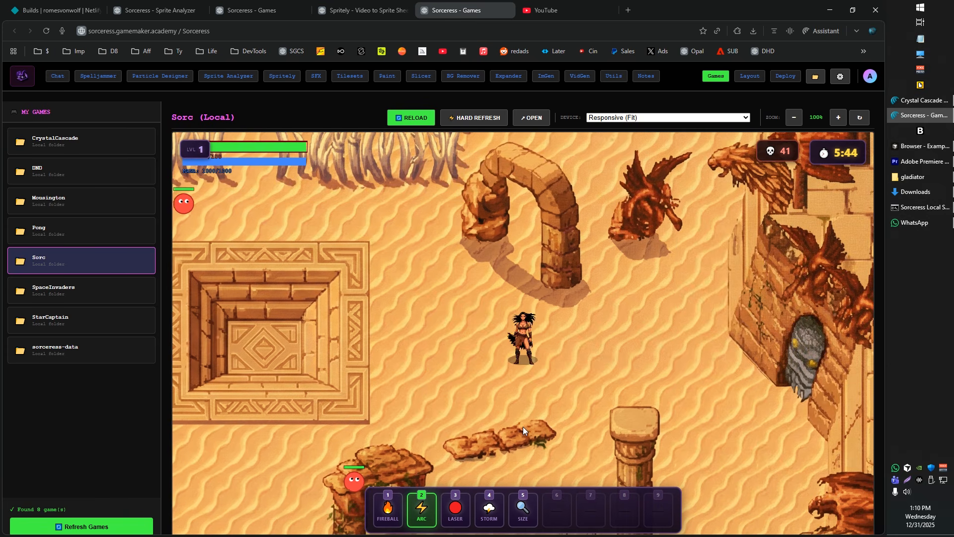
click(522, 428)
click(523, 429)
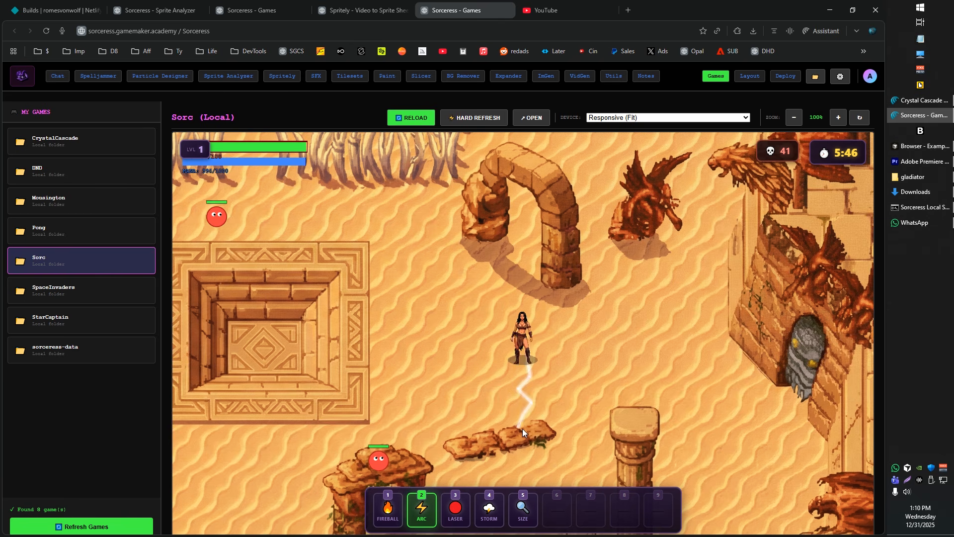
click(517, 425)
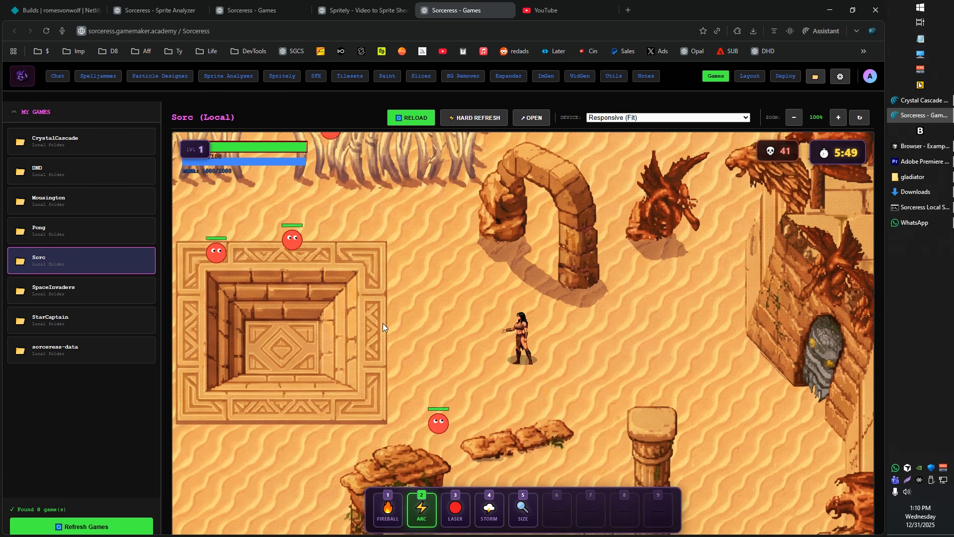
Cast Arc to the left, right and upward, and walk the gladiator left to compare the directional casting and walking animations
click(382, 324)
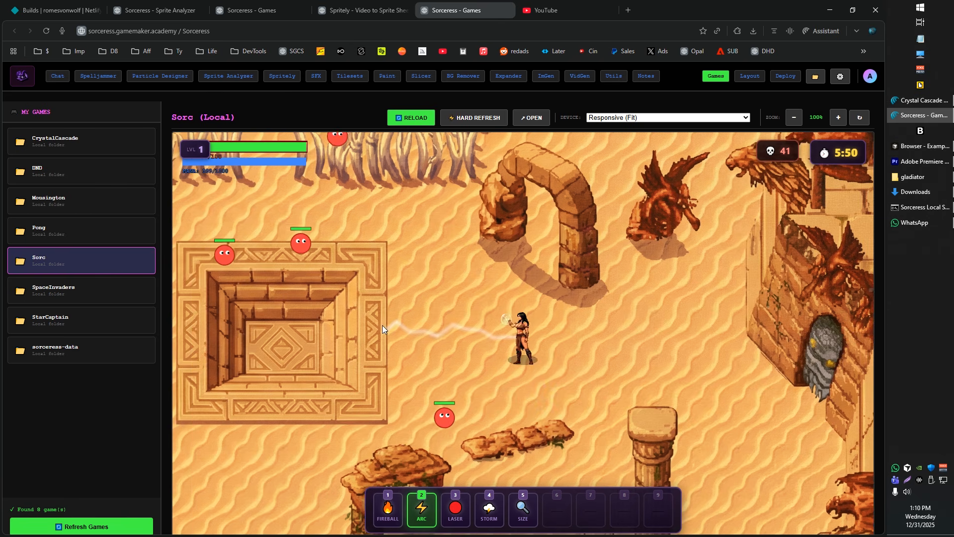
click(709, 361)
click(711, 366)
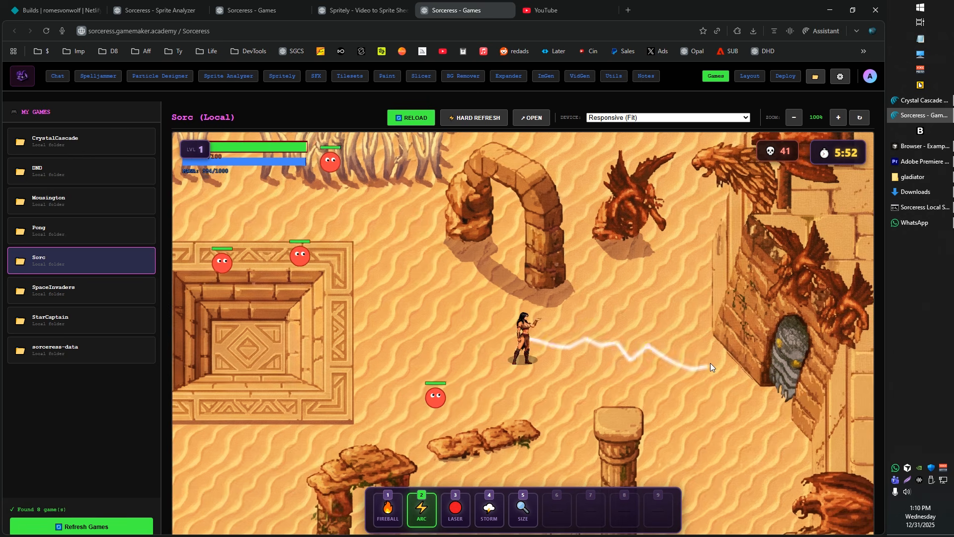
click(666, 266)
click(497, 181)
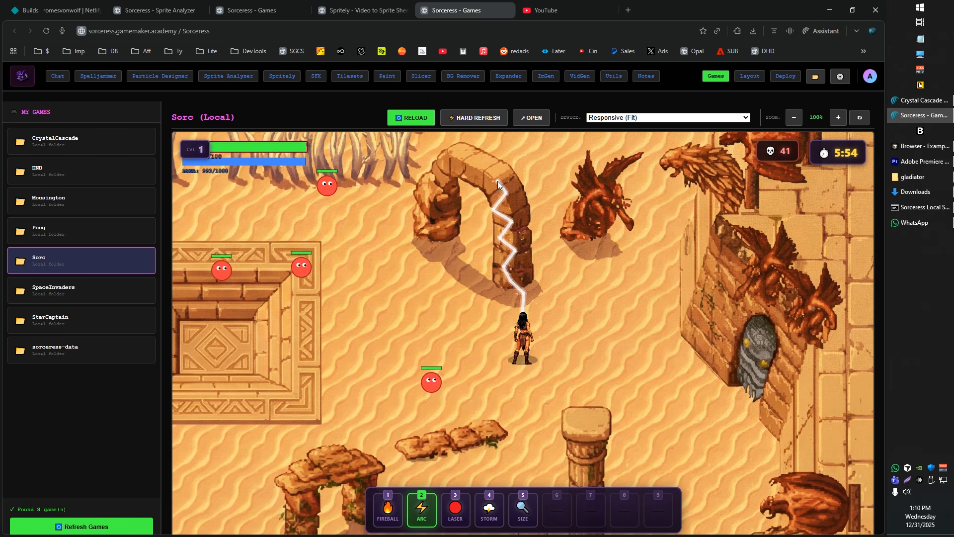
click(497, 184)
click(401, 253)
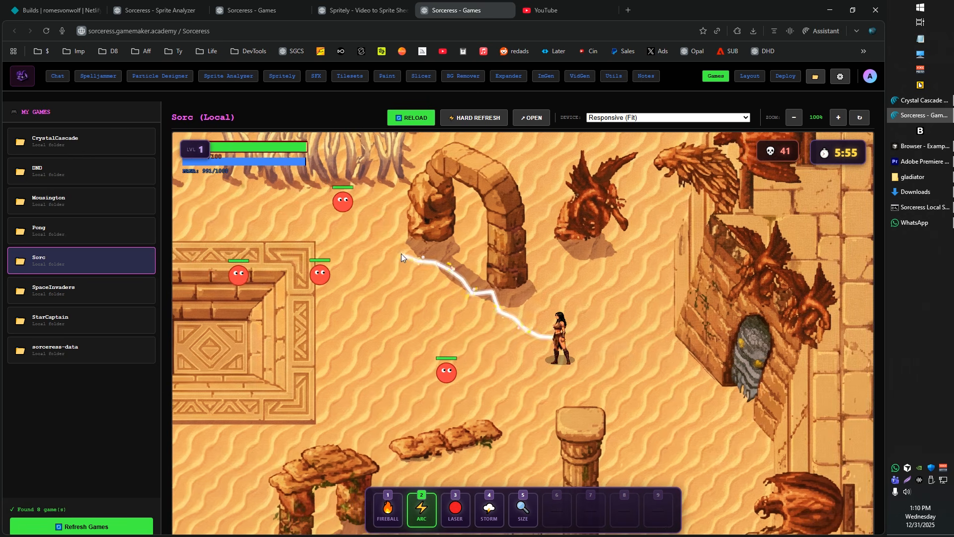
click(378, 321)
key(a)
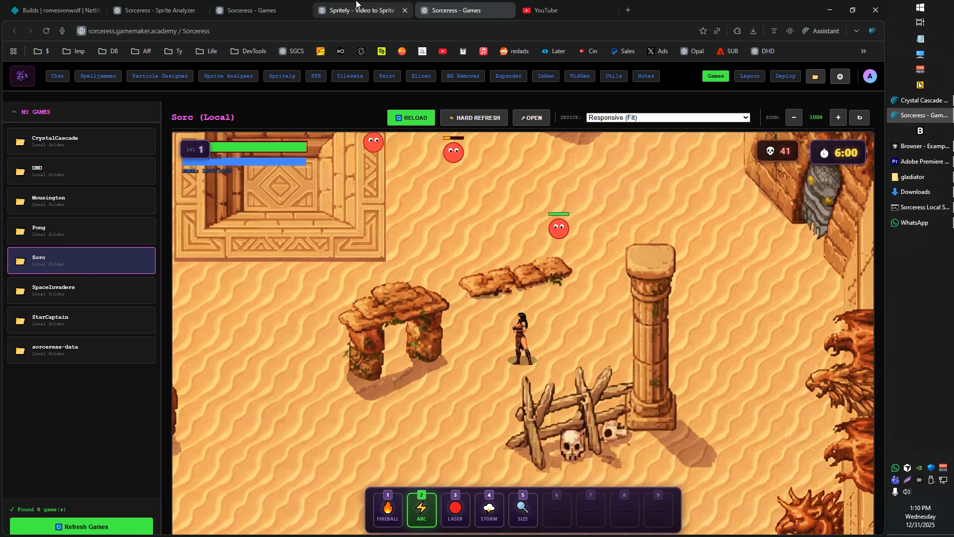
Return to the Sprite Analyzer and try selecting a range of frames from 0 through 26 on the idle-rear sheet
click(356, 4)
click(160, 4)
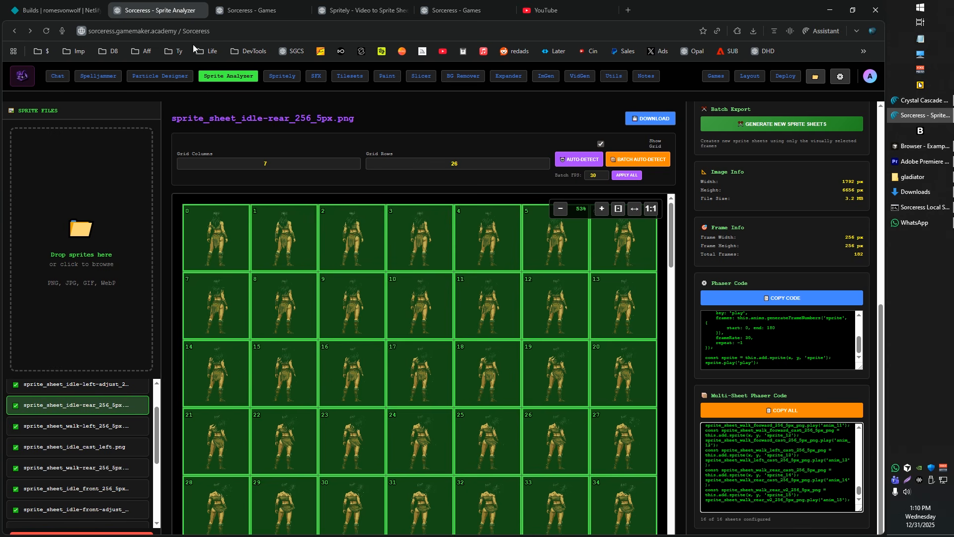
drag(372, 307, 204, 215)
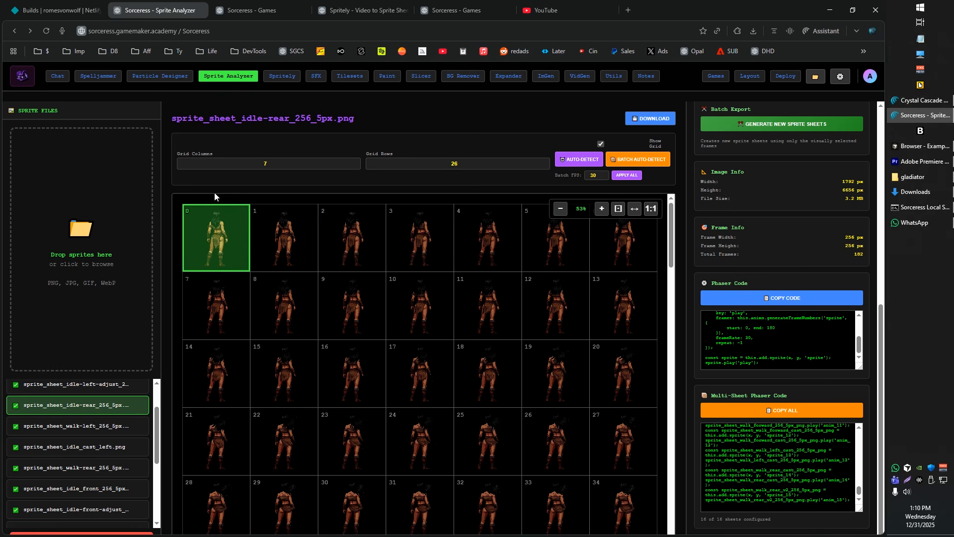
drag(504, 327, 441, 389)
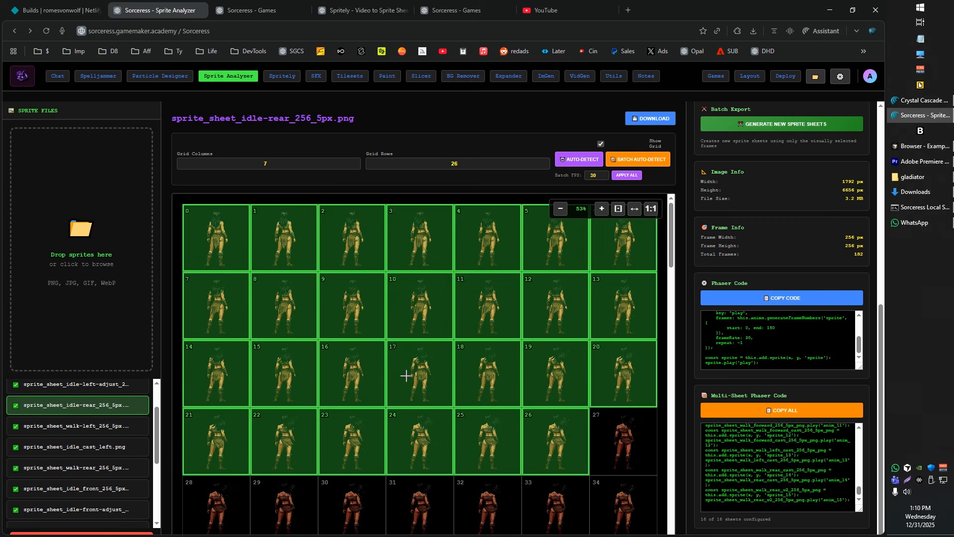
drag(217, 242, 218, 243)
Go through the walk-left, idle cast left, walk-rear and idle front sheets, and open sprite_sheet_idle-front-cast_256_5px.png
click(107, 428)
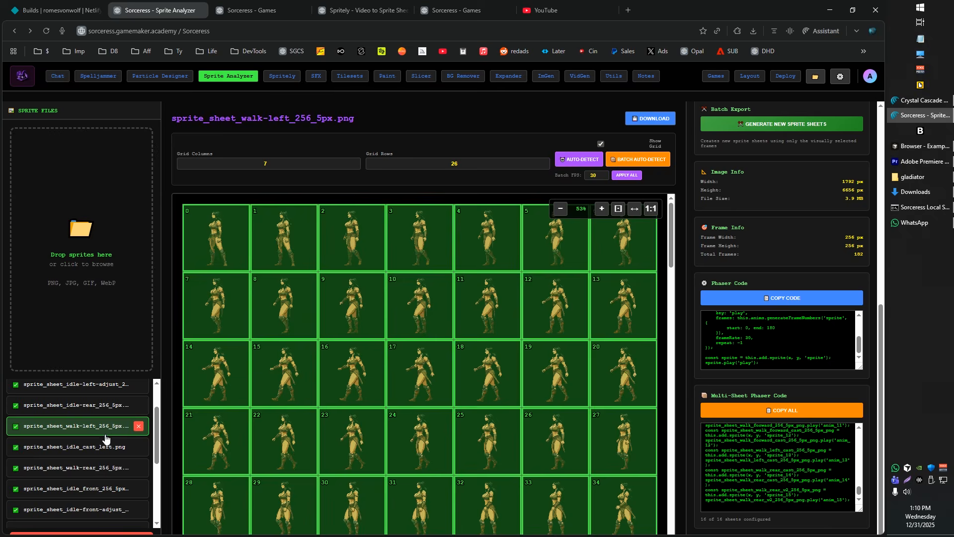
click(109, 450)
click(106, 468)
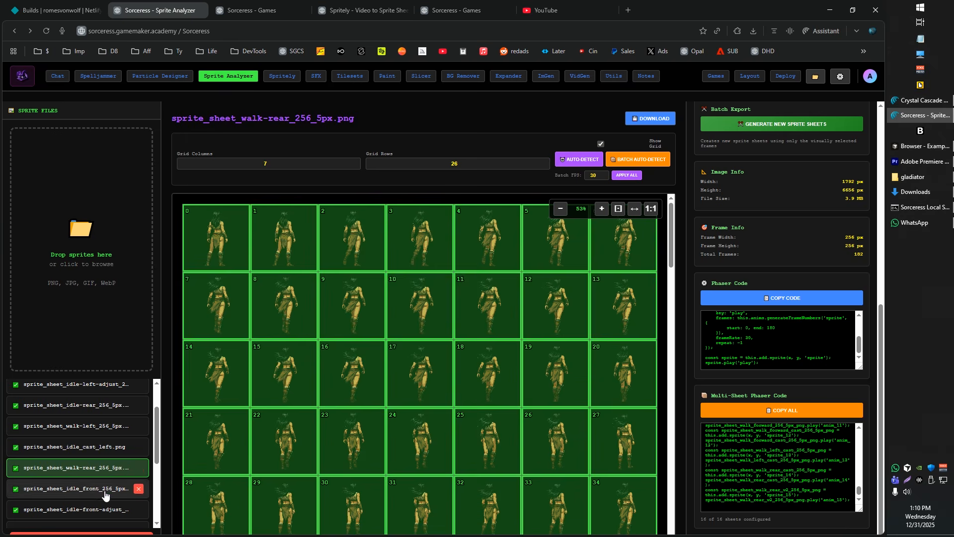
click(109, 484)
scroll(109, 483, down, 2)
click(102, 453)
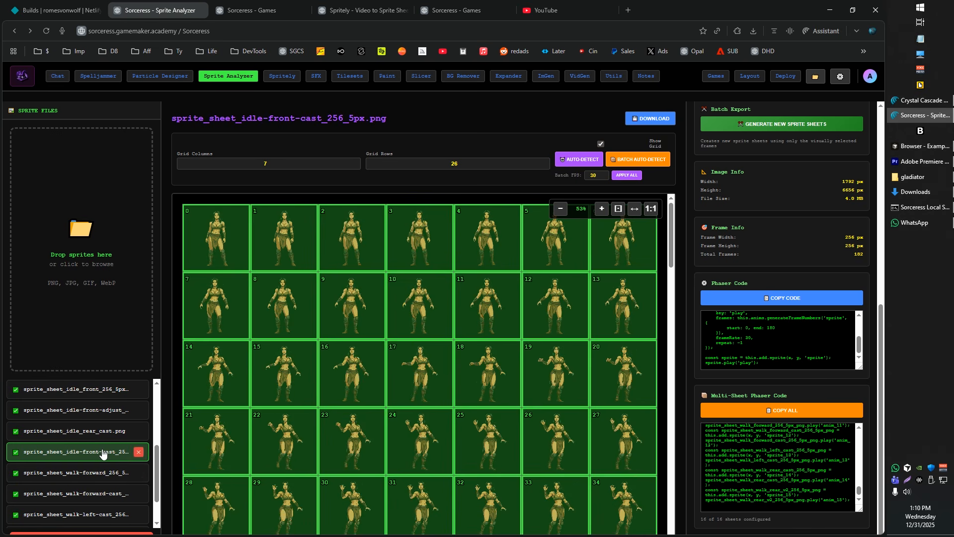
Select only frames 0, 5, 7, 12, 14, 19, 21 and 26 of the idle-front-cast sheet
click(222, 218)
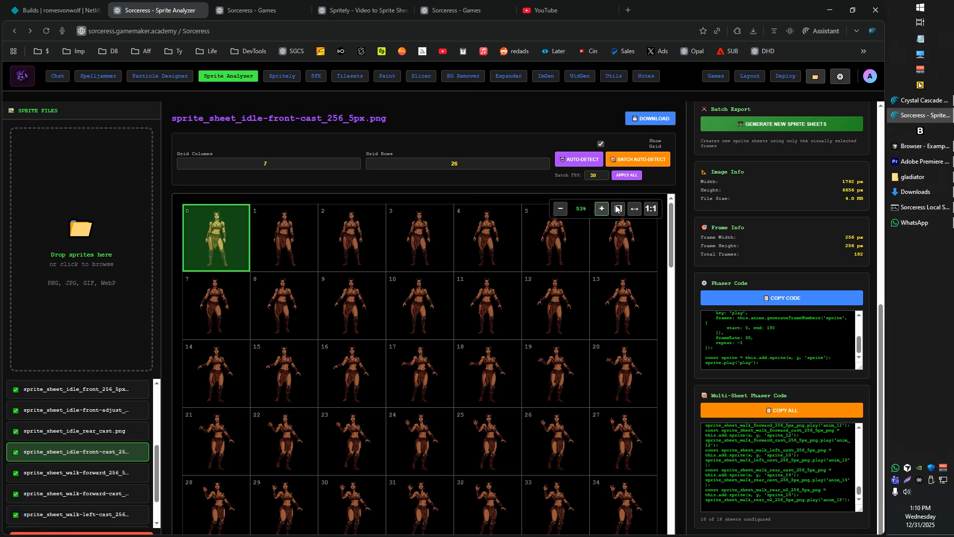
scroll(818, 215, up, 7)
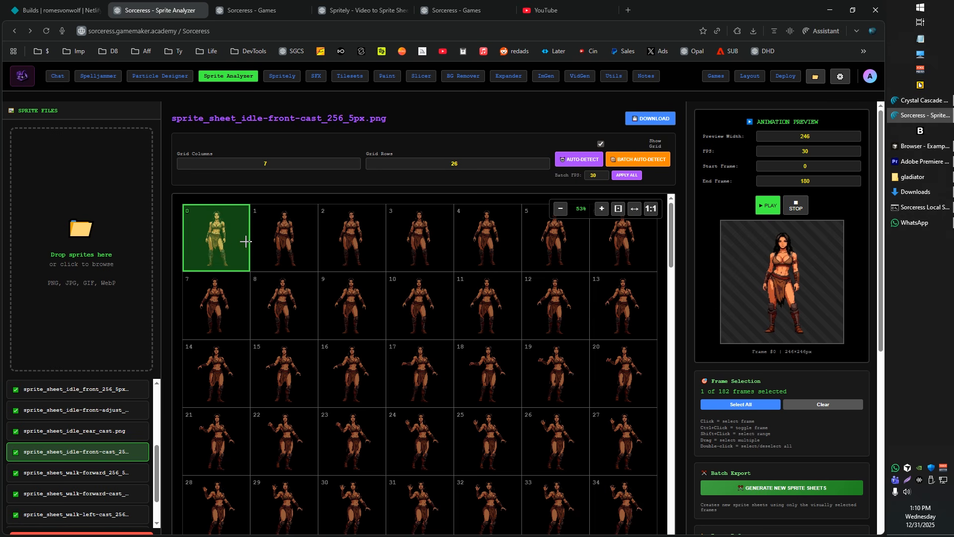
ctrl+click(547, 246)
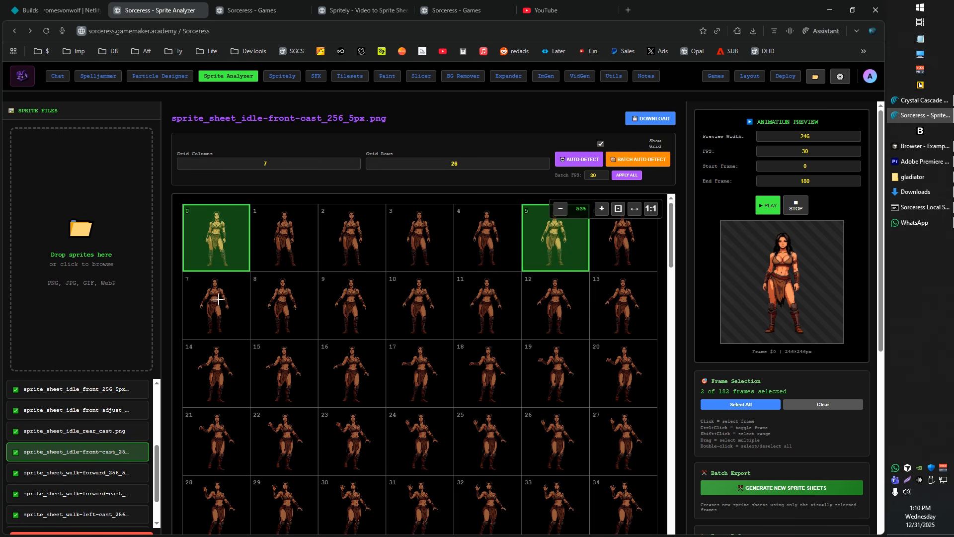
ctrl+click(218, 299)
ctrl+click(563, 314)
ctrl+click(244, 374)
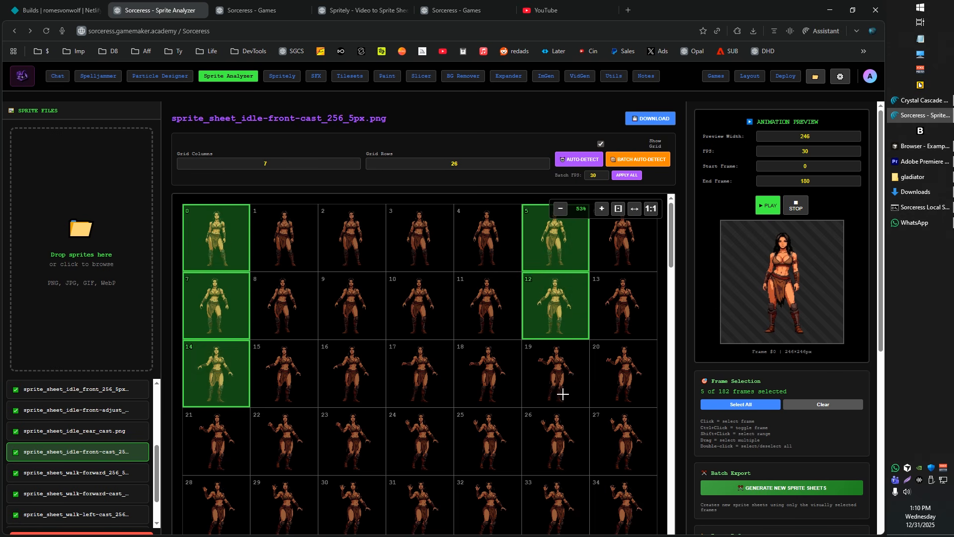
ctrl+click(564, 392)
ctrl+click(208, 441)
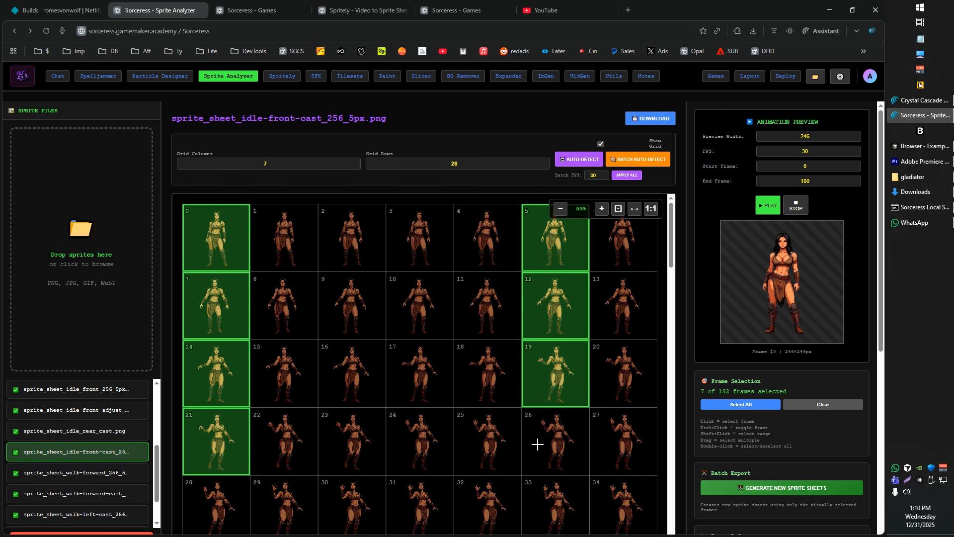
ctrl+click(558, 436)
Add further frames from the lower rows to the idle-front-cast sheet's selection, continuing to the end of the sheet
scroll(600, 427, down, 2)
ctrl+click(619, 354)
shift+click(622, 438)
scroll(614, 430, down, 3)
shift+click(624, 414)
scroll(624, 422, down, 15)
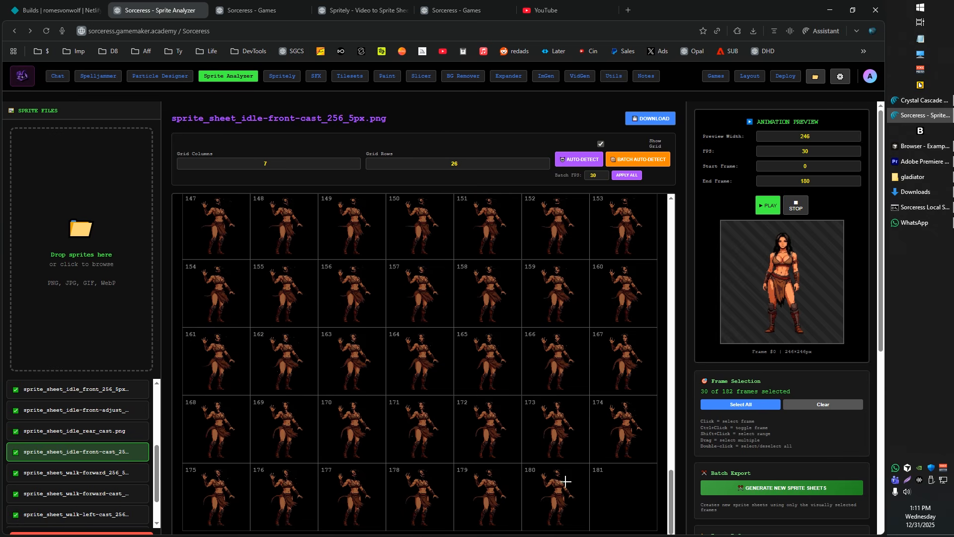
double_click(591, 473)
scroll(590, 447, up, 3)
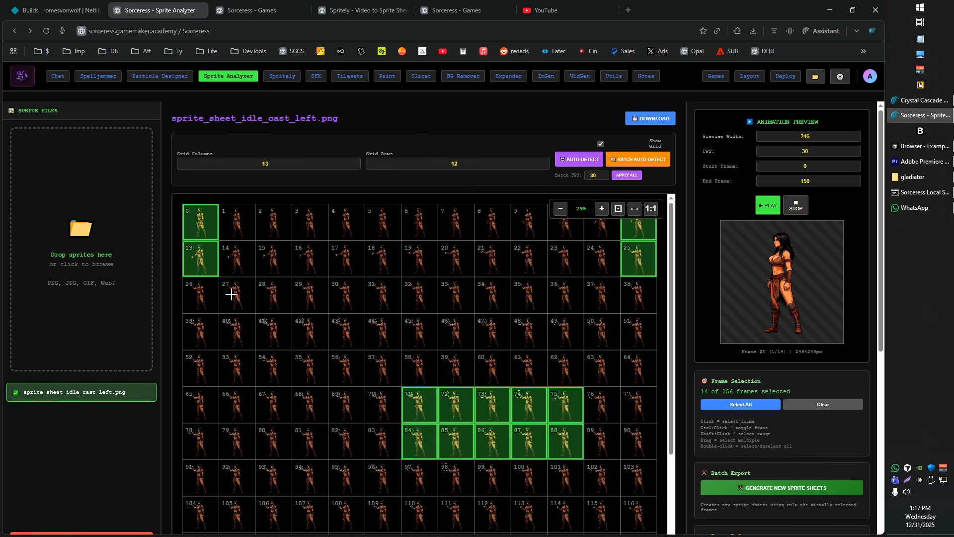
Select only the individual frames 0, 6, 12, 13 and 19 of sprite_sheet_idle_cast_left.png
click(204, 227)
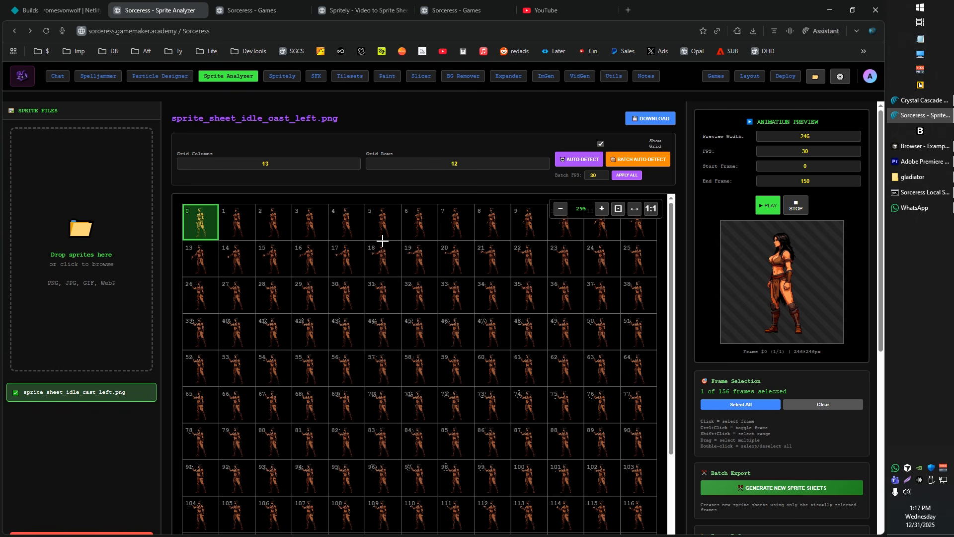
ctrl+click(420, 236)
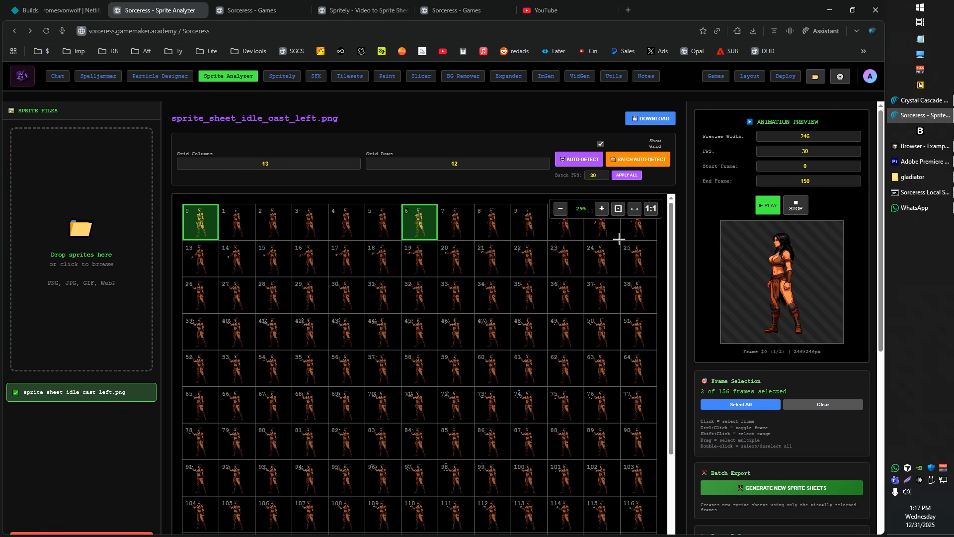
ctrl+click(637, 236)
ctrl+click(218, 262)
ctrl+click(422, 262)
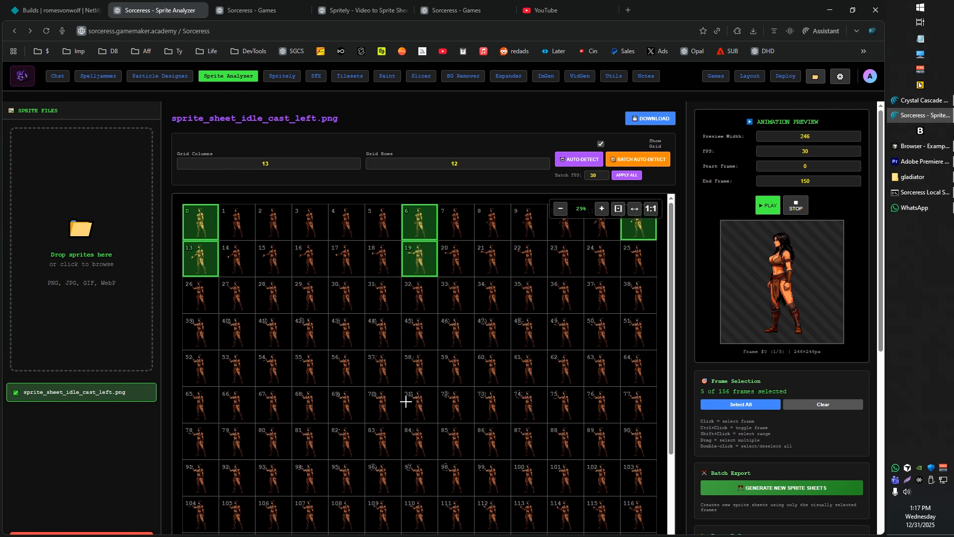
Select the continuous block of frames 52 through 140 on the idle cast left sheet
scroll(331, 411, down, 3)
drag(201, 261, 562, 470)
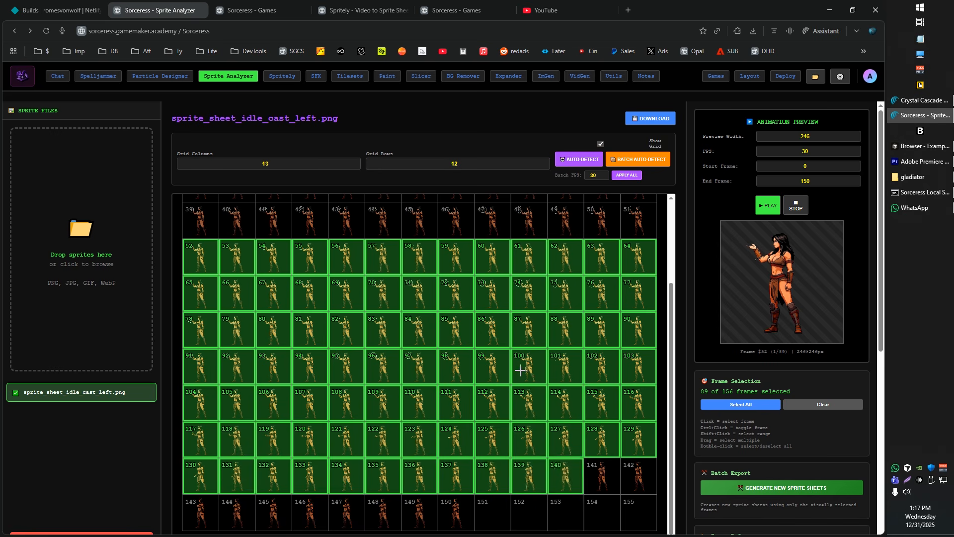
Add frames 0, 8, 16, 25 and 41 to the selected block on the idle cast left sheet
scroll(550, 417, up, 3)
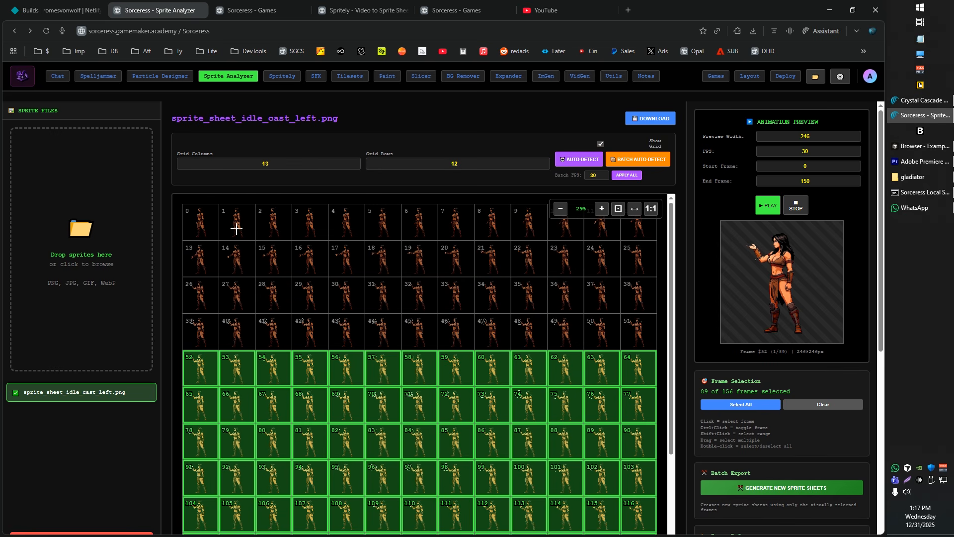
ctrl+click(207, 221)
ctrl+click(495, 226)
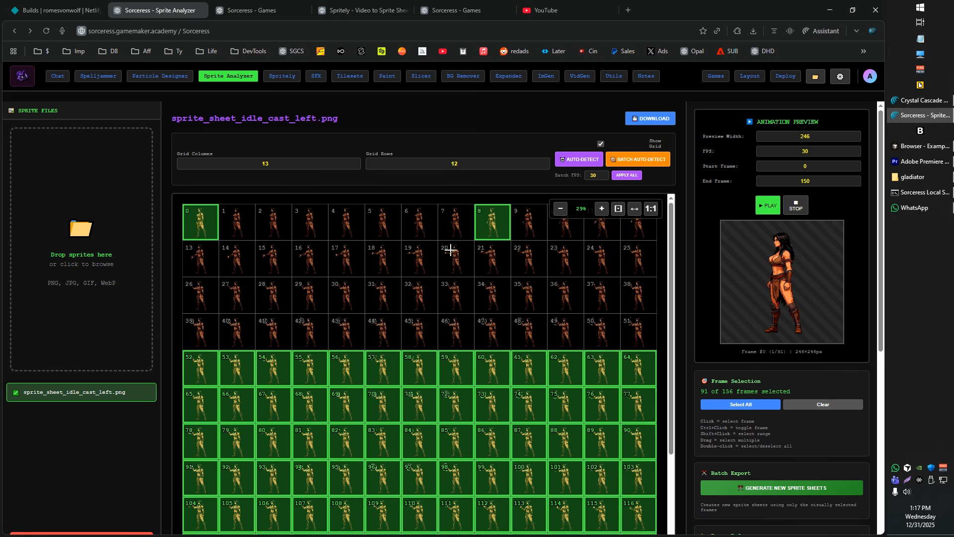
ctrl+click(312, 261)
ctrl+click(639, 269)
ctrl+click(273, 332)
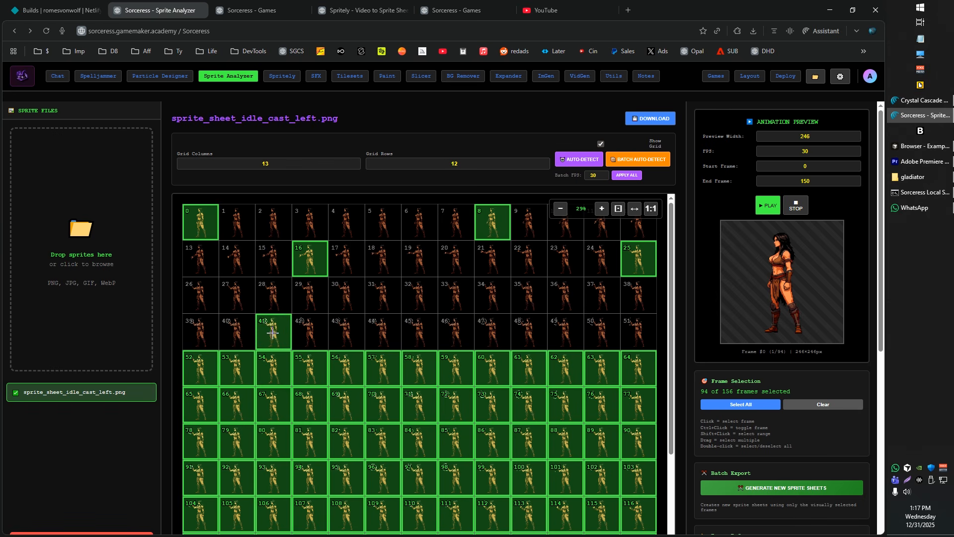
Play the animation preview of the idle cast left selection and generate a new sprite sheet from the selected frames
click(764, 209)
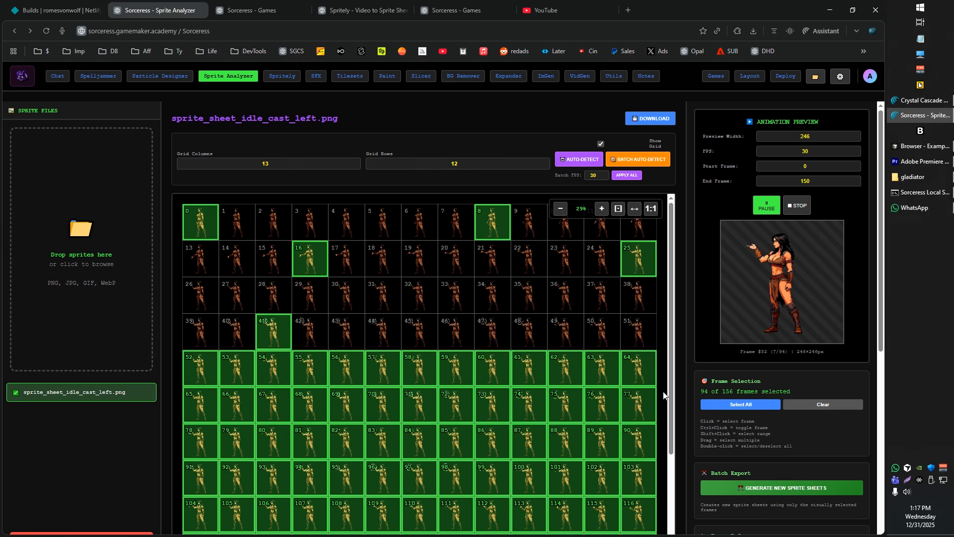
scroll(625, 418, down, 3)
scroll(621, 422, up, 3)
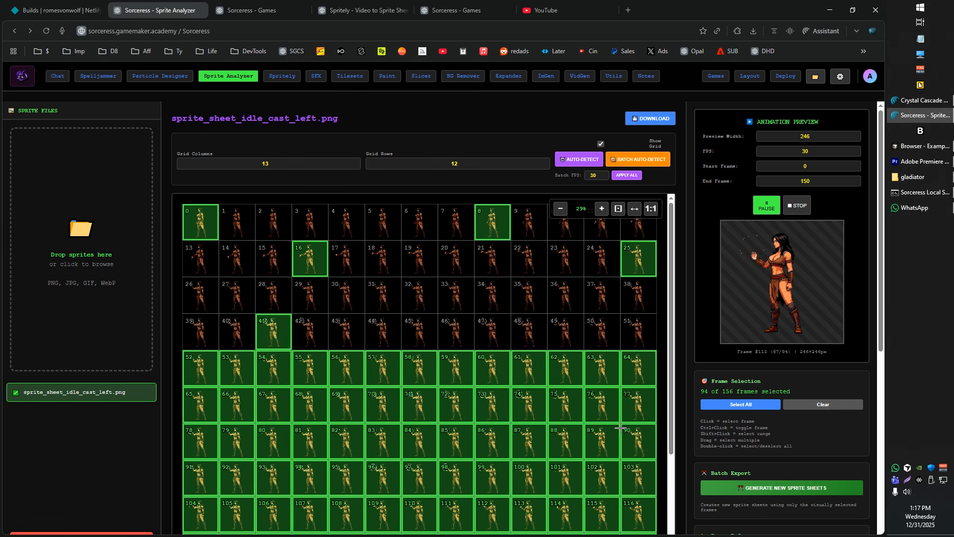
click(774, 494)
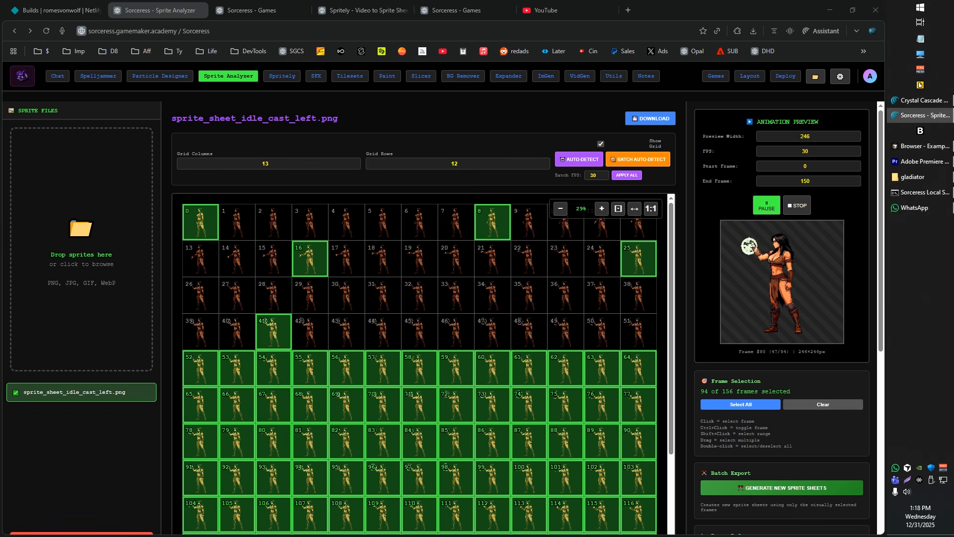
Open the newly generated sprite_sheet_idle_cast_left image from the Downloads folder, inspect its frames and close it
key(super+e)
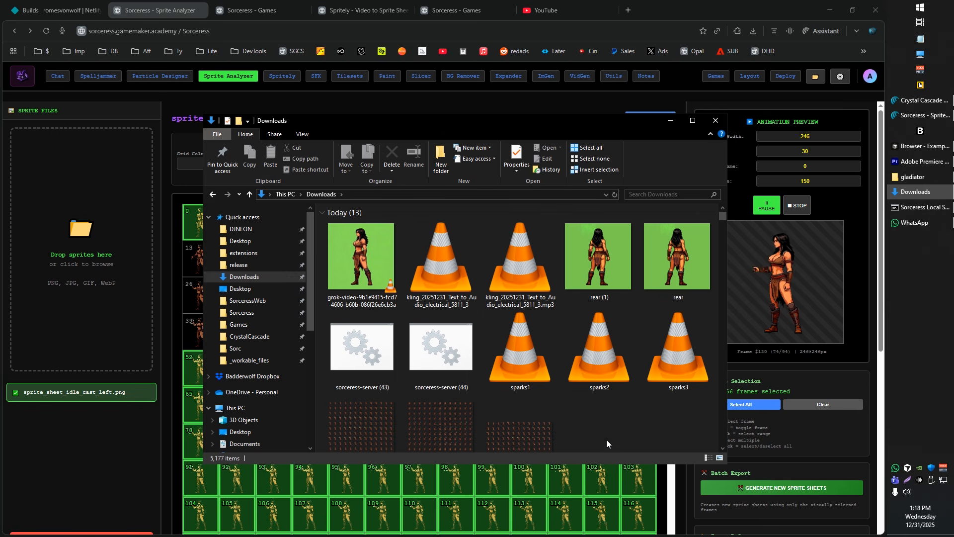
click(342, 259)
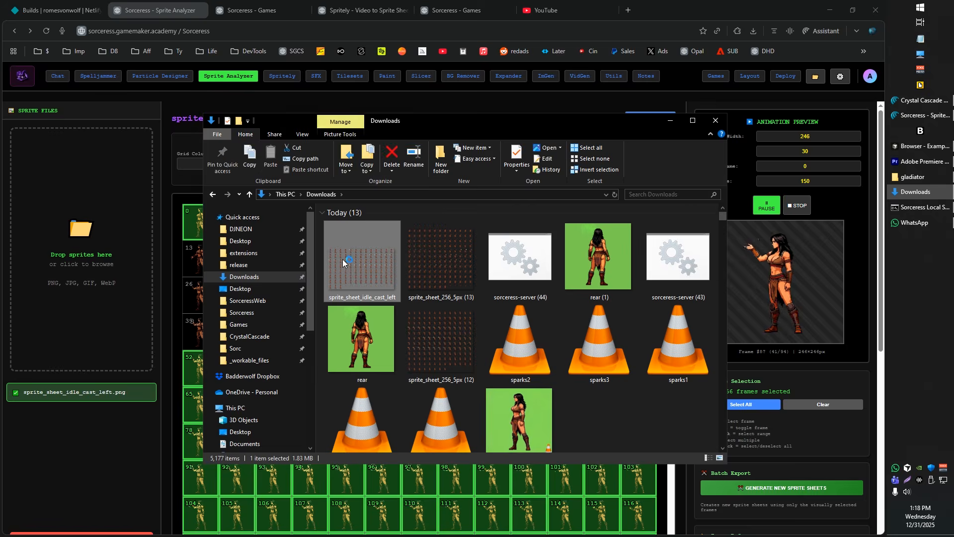
double_click(342, 258)
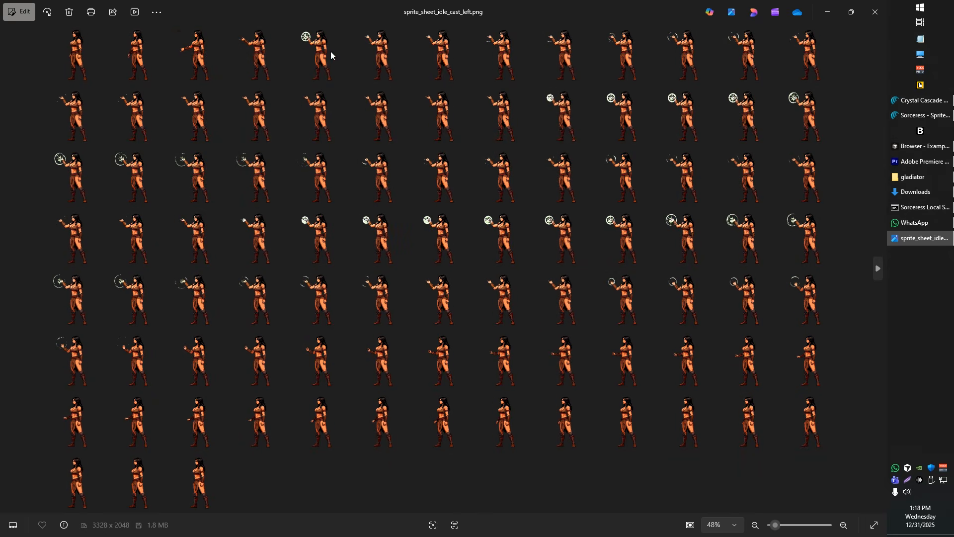
click(875, 12)
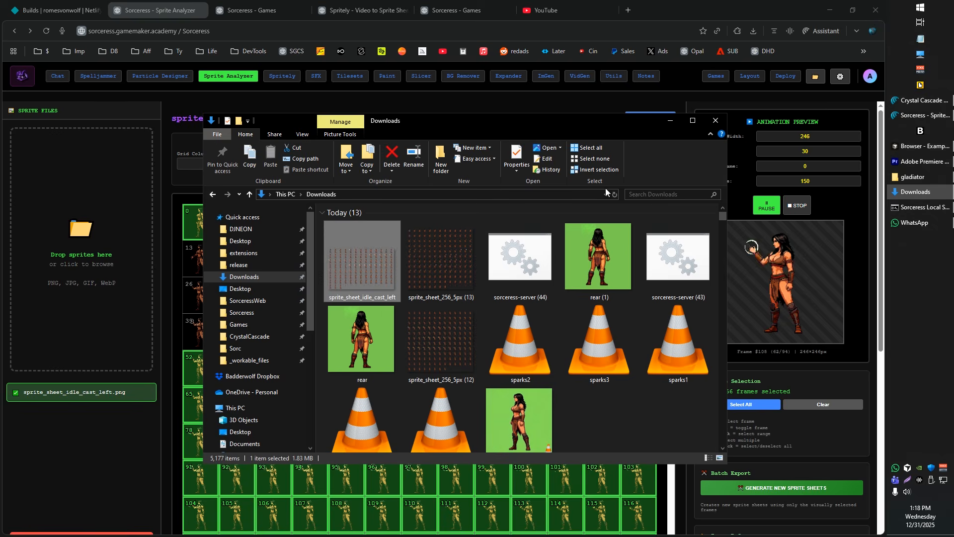
Try to load sprite_sheet_idle_cast_left from the Downloads folder into the sprite files list
click(175, 337)
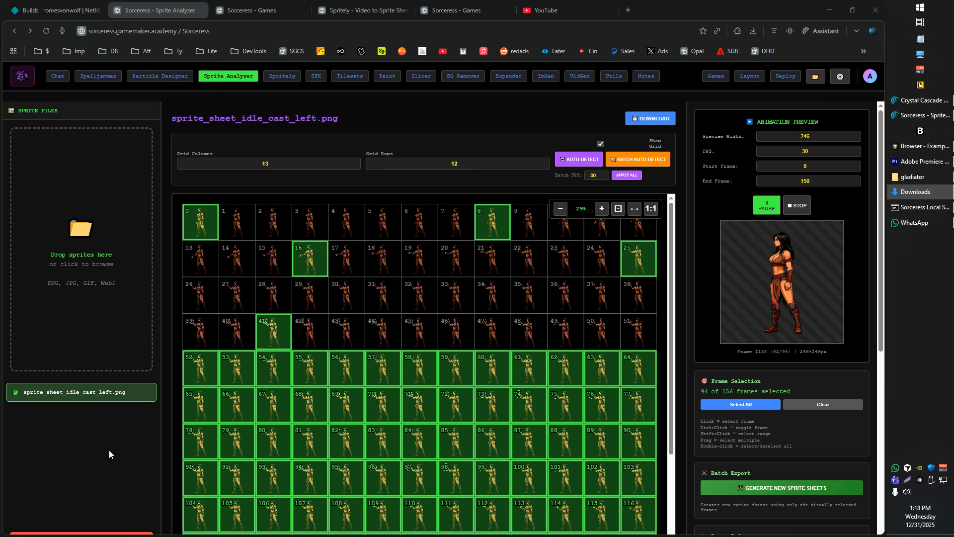
click(914, 193)
click(461, 318)
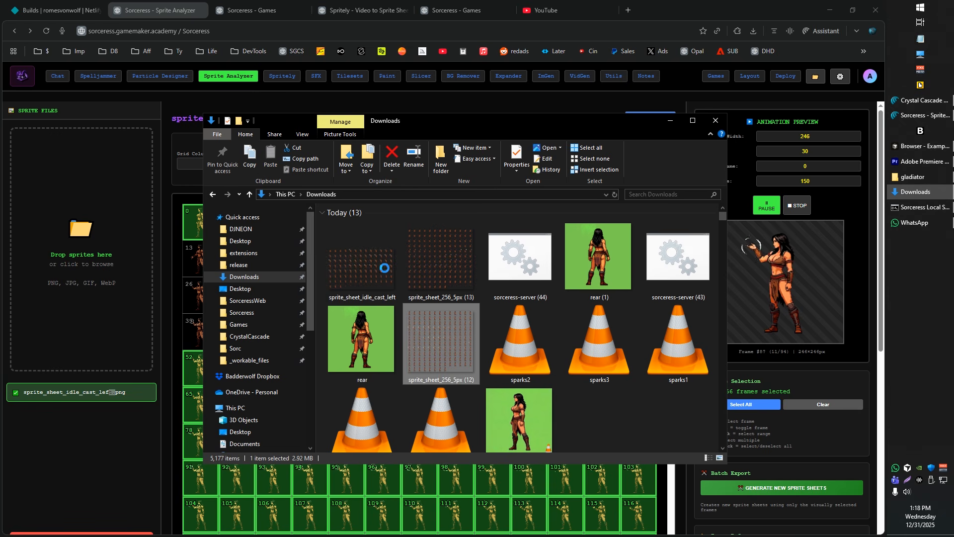
drag(355, 278, 85, 415)
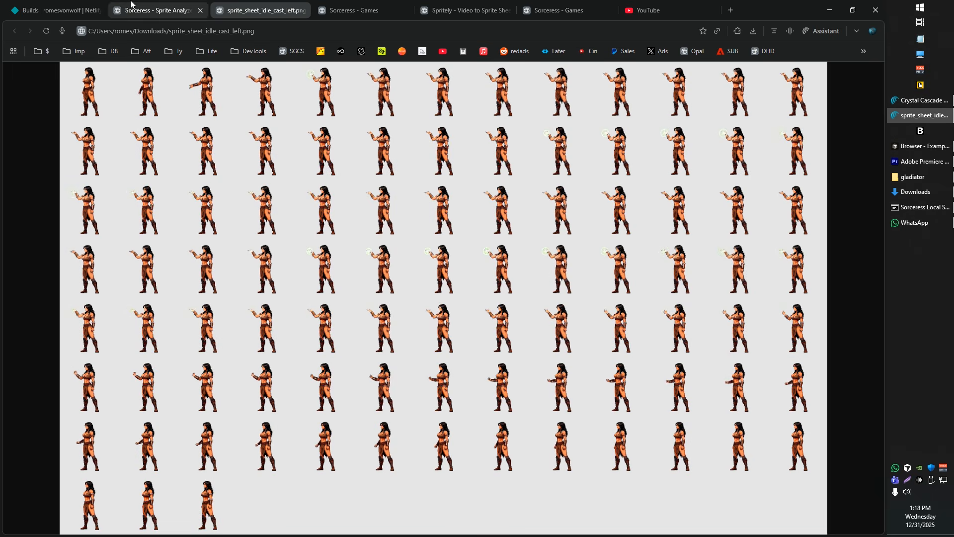
click(158, 10)
Load sprite_sheet_idle_cast_left, sprite_sheet_256_5px (13) and sprite_sheet_256_5px (12) from Downloads and batch auto-detect their grids
click(916, 192)
drag(377, 255, 112, 282)
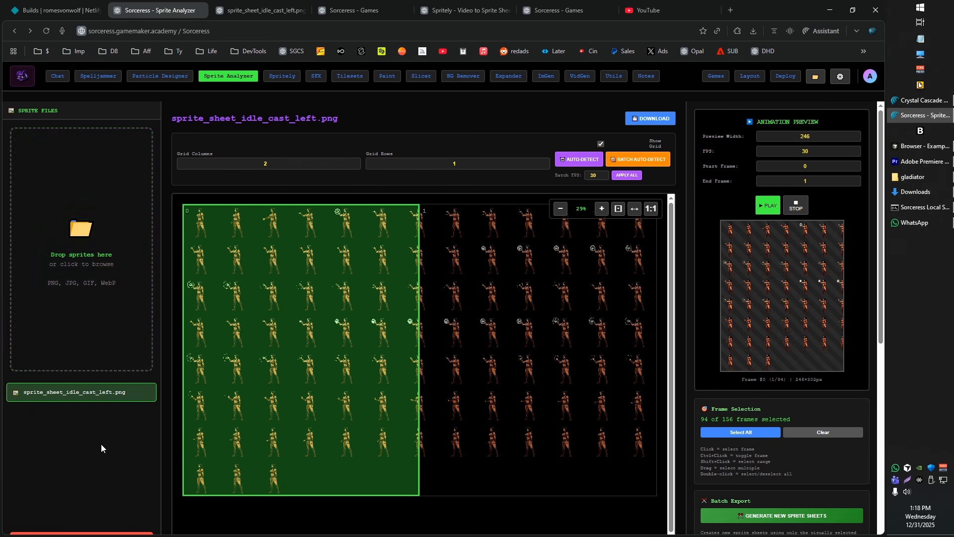
drag(100, 443, 93, 447)
click(103, 416)
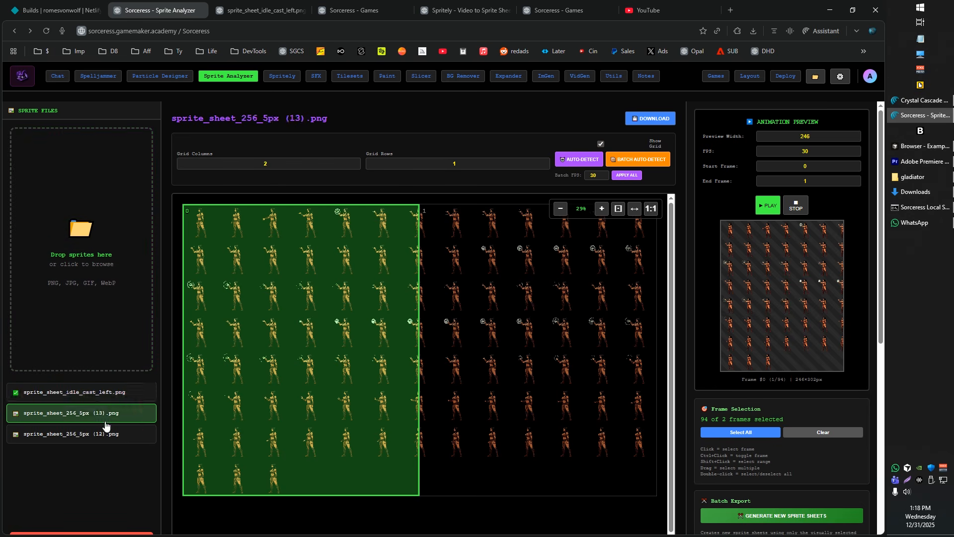
click(113, 436)
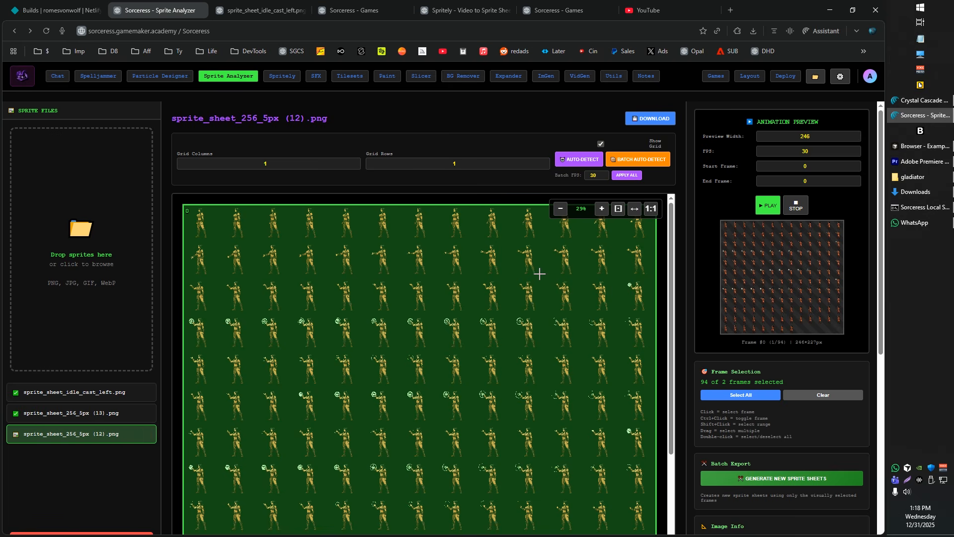
click(639, 159)
Select only frames 0, 29 and 44 through 88 on sprite_sheet_idle_cast_left.png
click(144, 392)
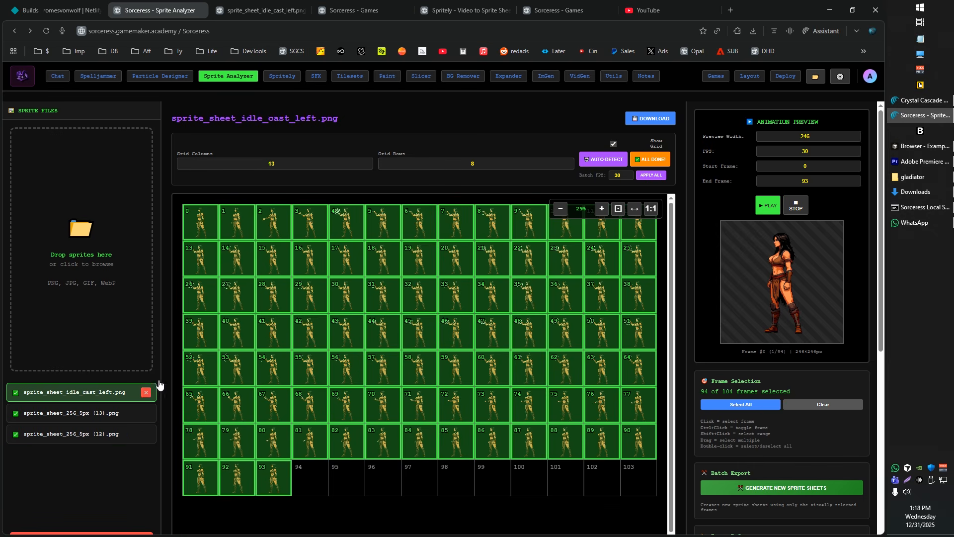
ctrl+click(312, 295)
drag(366, 323, 566, 428)
Select only frames 0, 6, 23 and 67 through 115 on sprite_sheet_256_5px (13).png
click(111, 415)
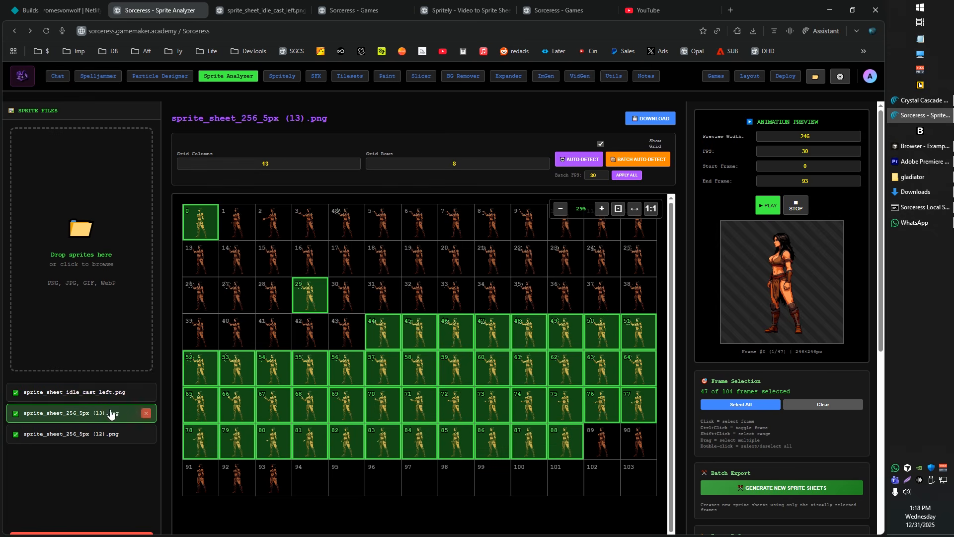
click(193, 228)
ctrl+click(419, 229)
ctrl+click(564, 269)
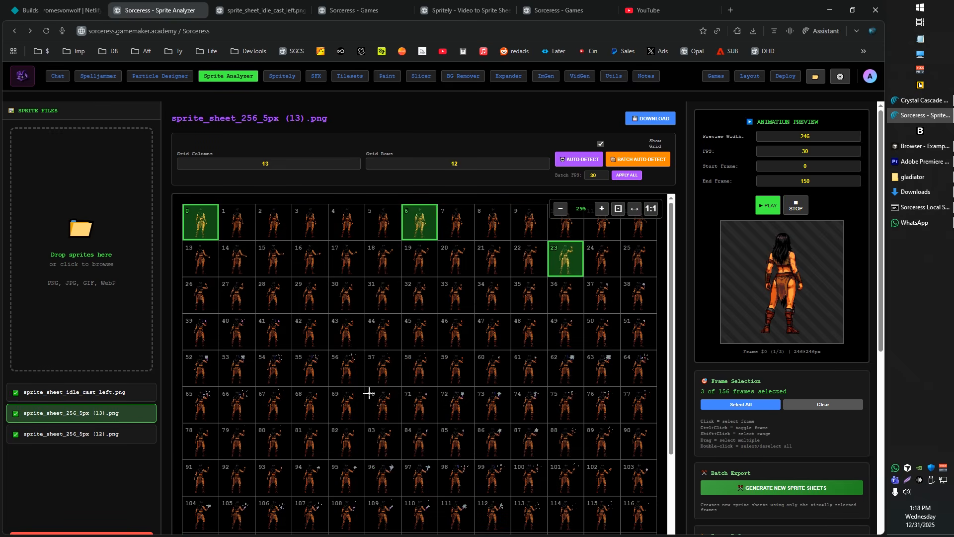
drag(368, 392, 641, 527)
Select frames 13 through 29, 46 and 95 through 115 on sprite_sheet_256_5px (12).png
click(124, 434)
click(213, 219)
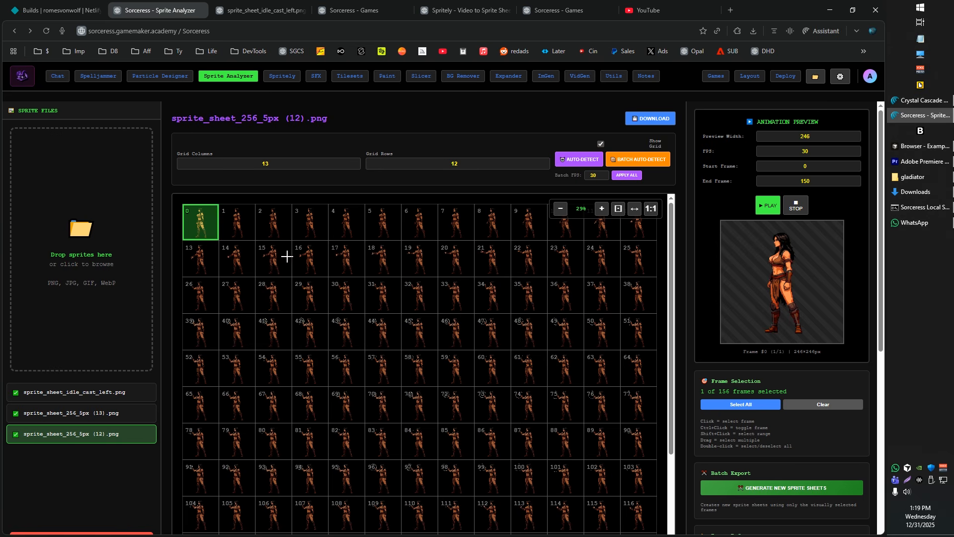
click(457, 269)
ctrl+click(229, 274)
ctrl+click(414, 401)
drag(350, 476, 601, 513)
drag(216, 252, 320, 288)
ctrl+click(456, 341)
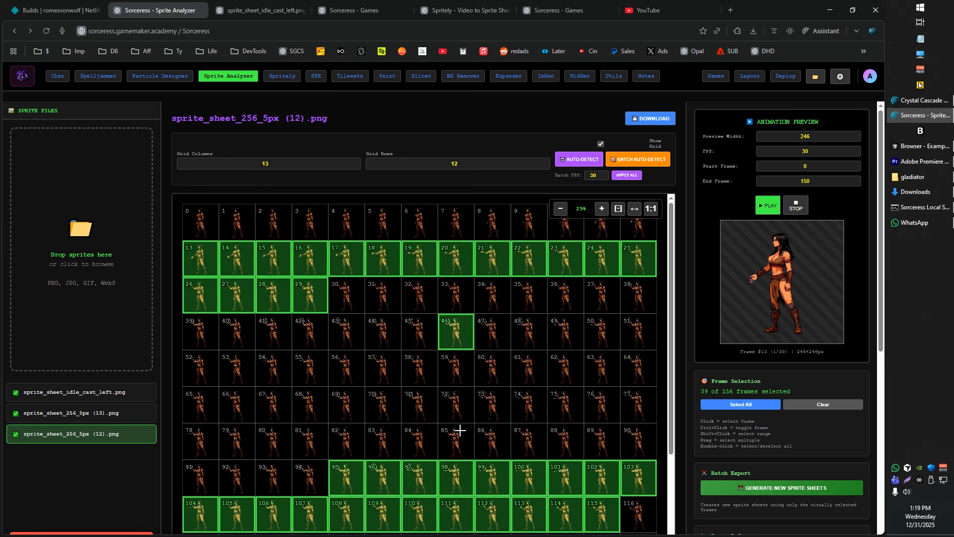
Review the frame selections of the loaded sheets and batch-generate new sprite sheets from them
click(92, 413)
click(90, 393)
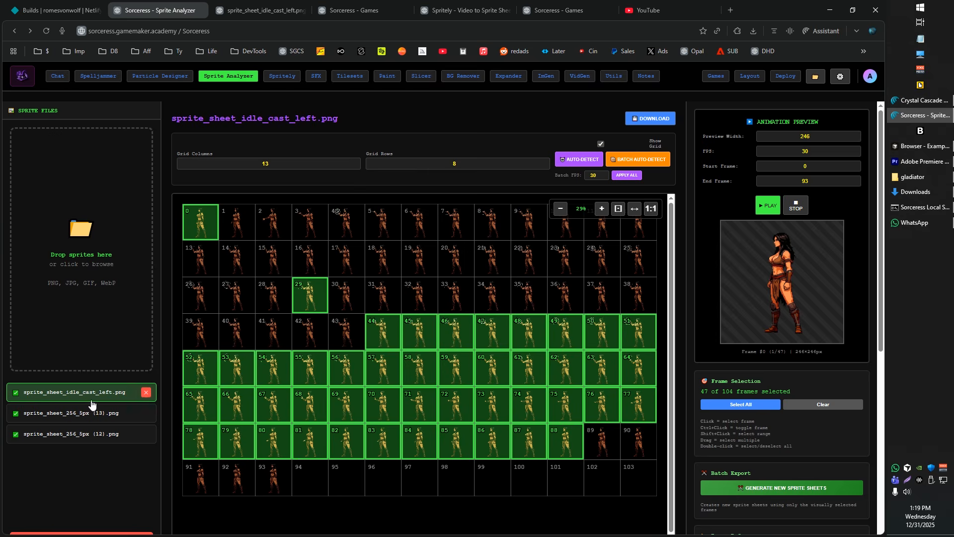
click(90, 434)
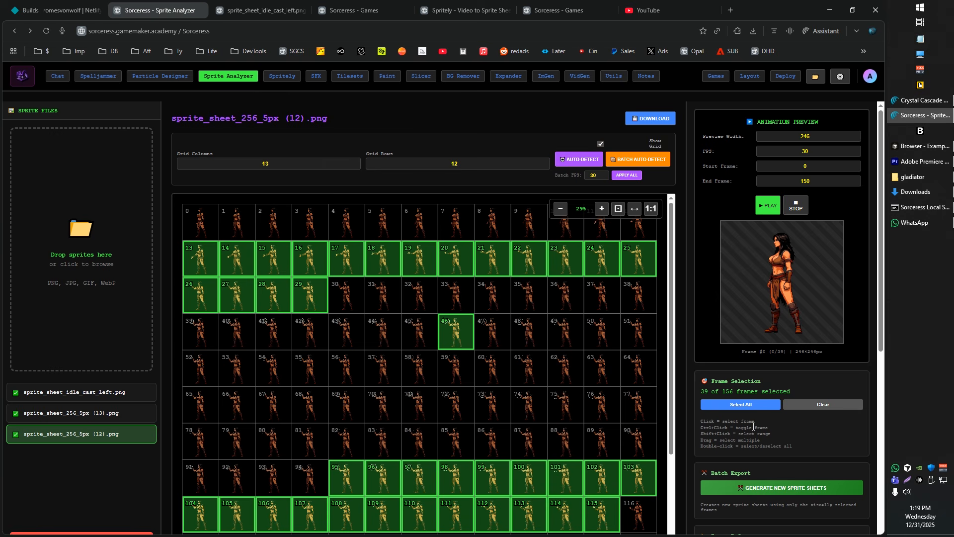
click(762, 490)
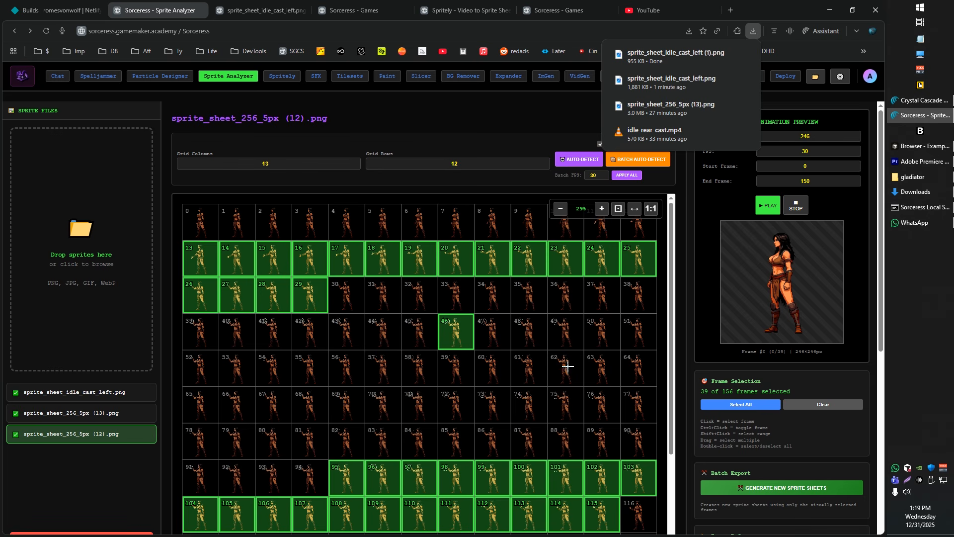
Play the animation preview and add frames 14 through 59 to the selection of sprite_sheet_256_5px (13).png
click(758, 208)
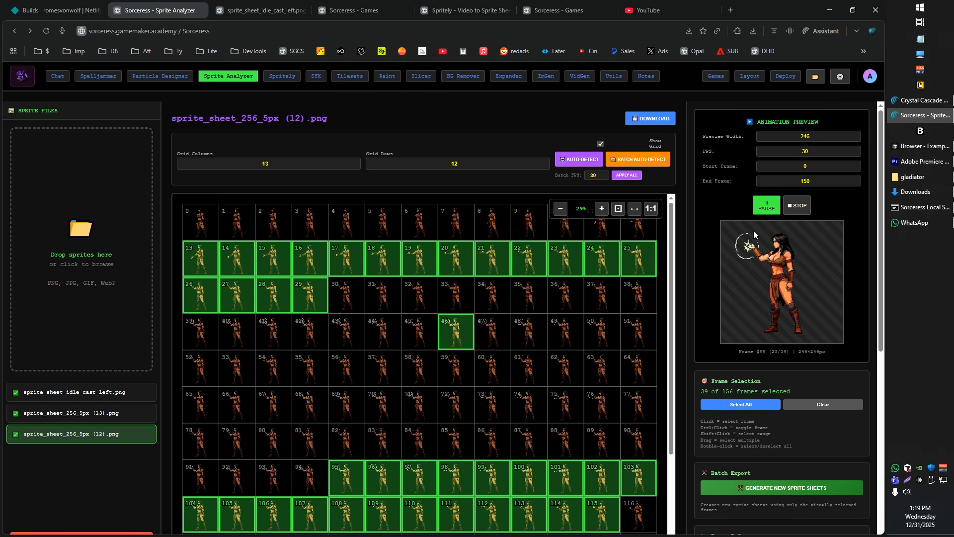
click(116, 420)
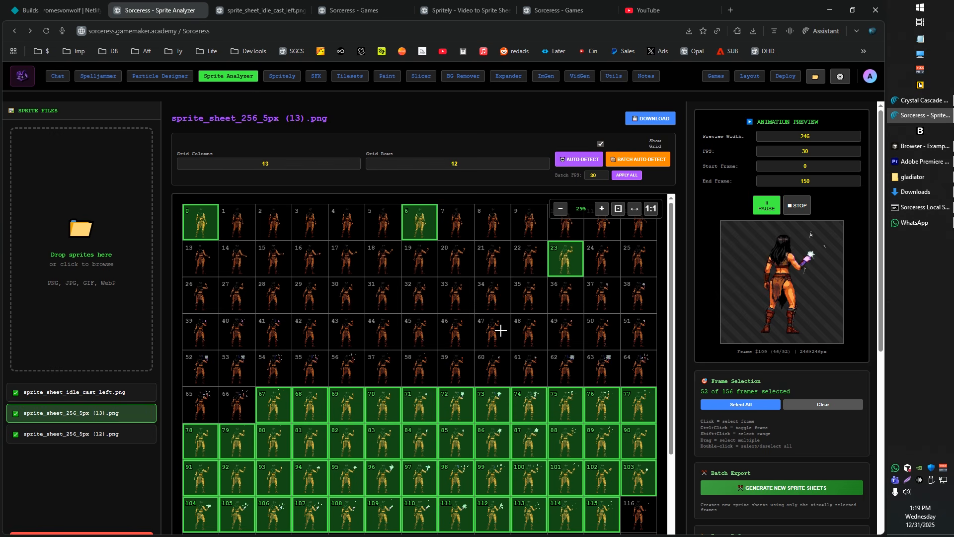
ctrl+click(495, 332)
ctrl+click(321, 325)
ctrl+click(341, 263)
drag(238, 256, 460, 367)
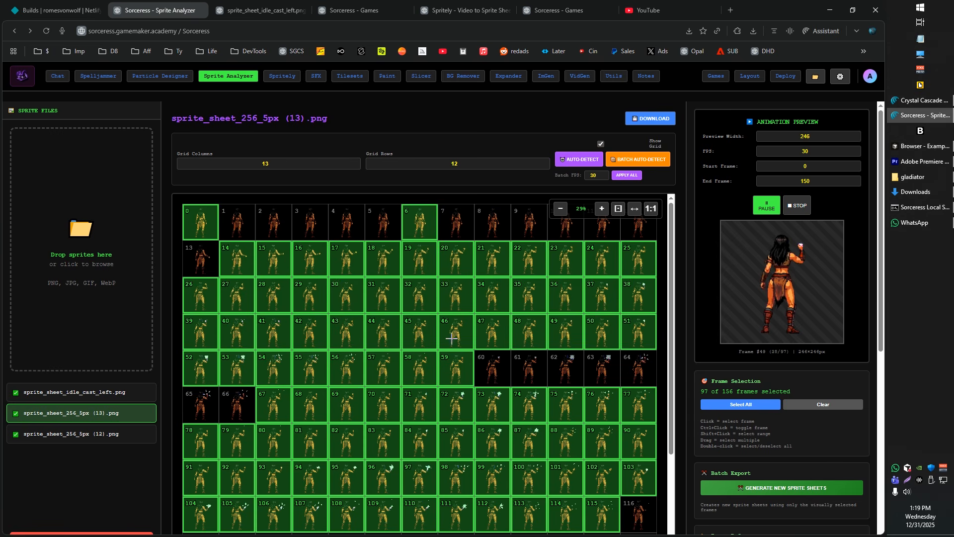
Remove frames 32, 48 and 71 from the selection of sprite_sheet_256_5px (13).png
ctrl+click(354, 294)
ctrl+click(348, 294)
ctrl+click(420, 296)
ctrl+click(528, 332)
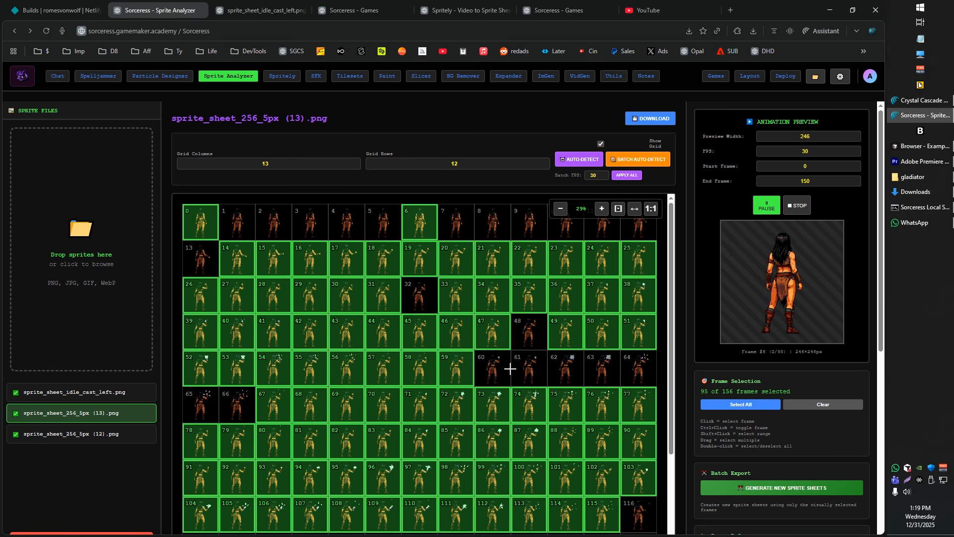
ctrl+click(420, 405)
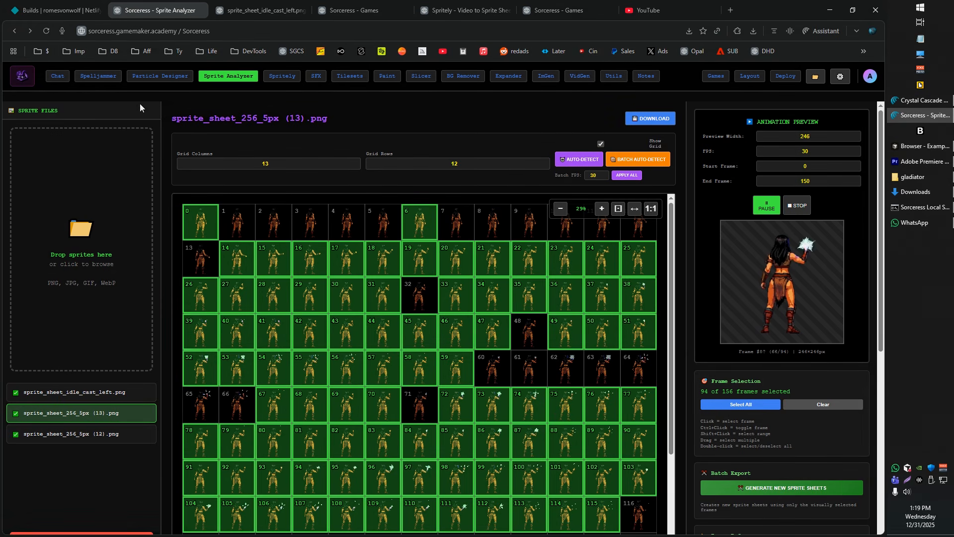
Visit the Sorceress home page and open the suite's Spritely tool
click(23, 78)
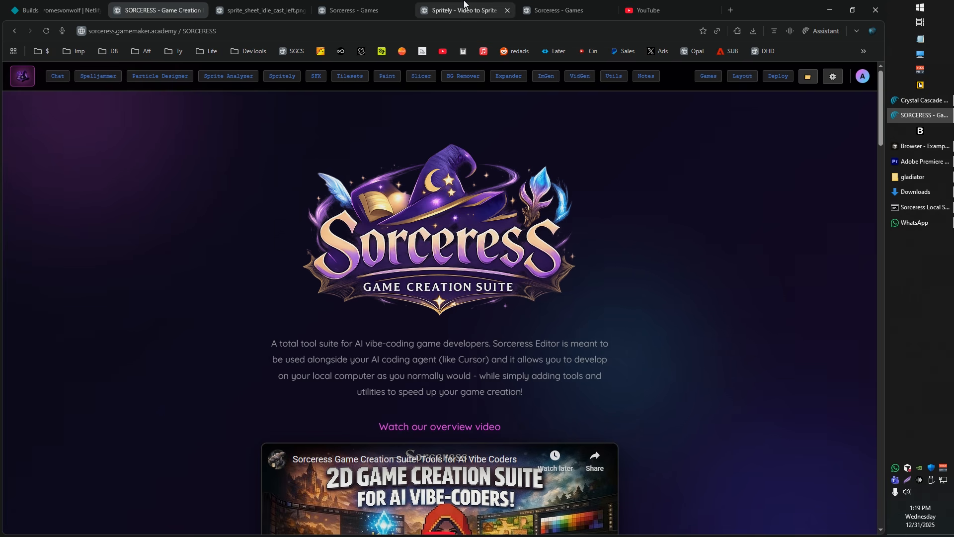
click(464, 6)
click(154, 8)
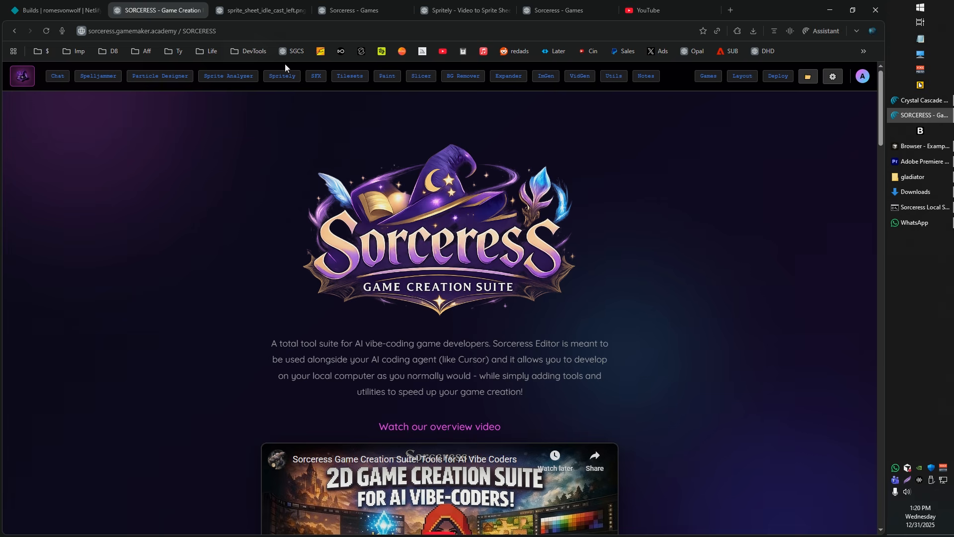
click(268, 77)
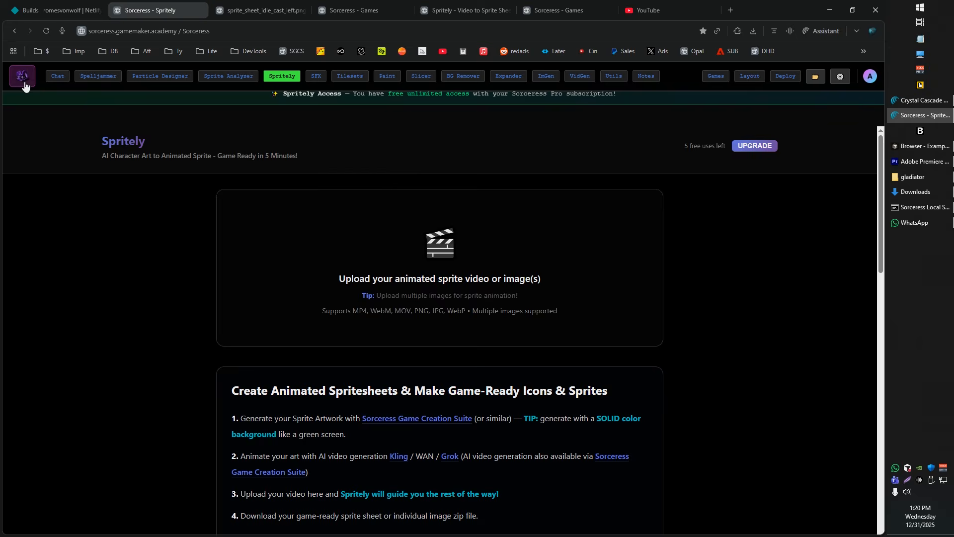
View the developer announcements in the community chat and return to the home page's overview video and pricing
click(24, 84)
click(57, 76)
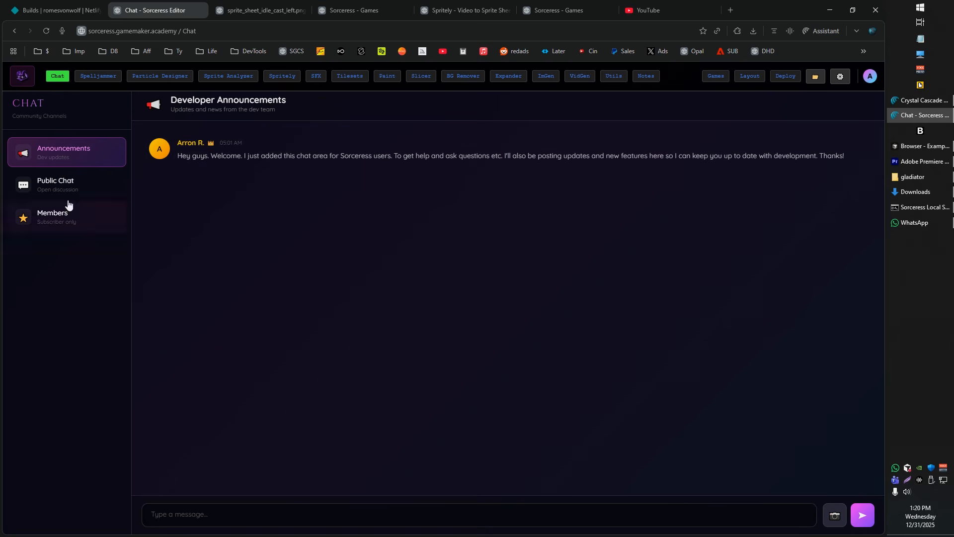
click(16, 78)
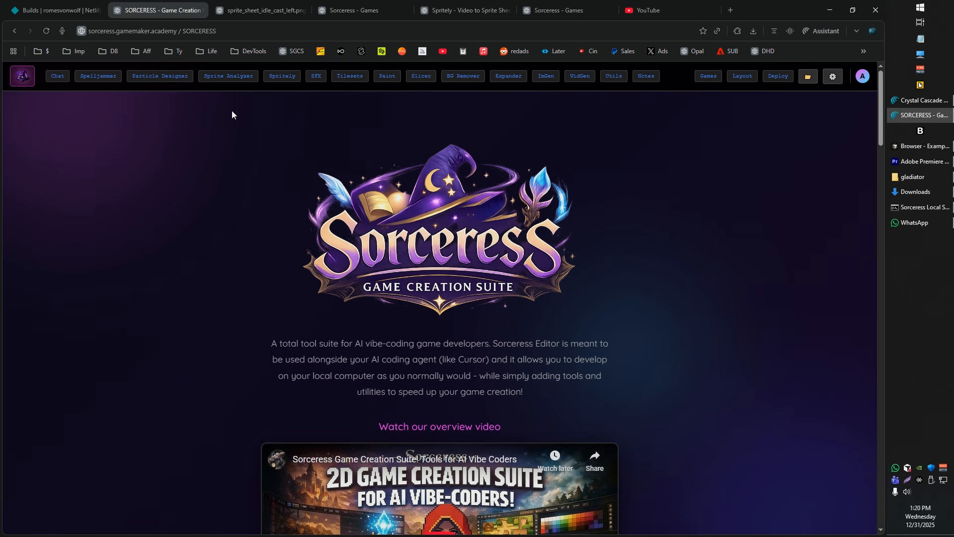
scroll(223, 210, down, 5)
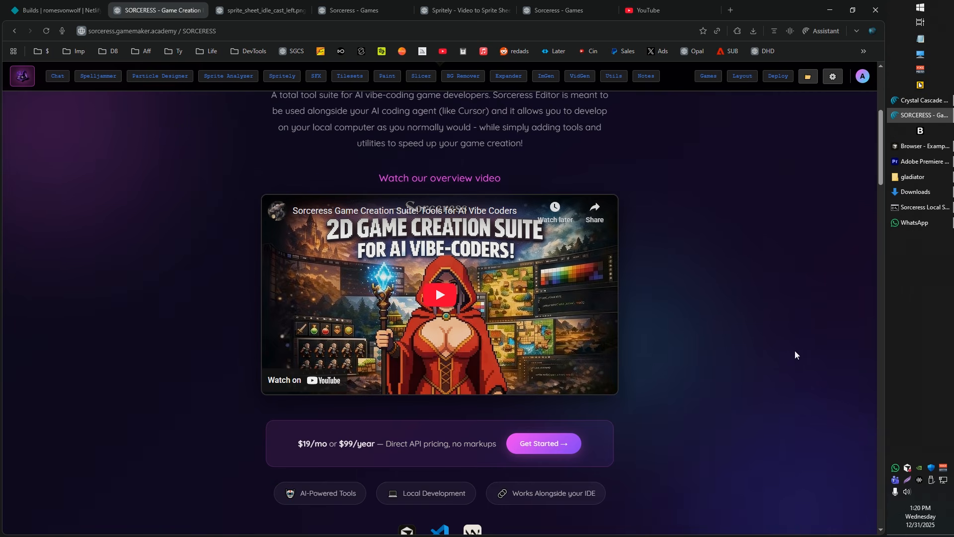